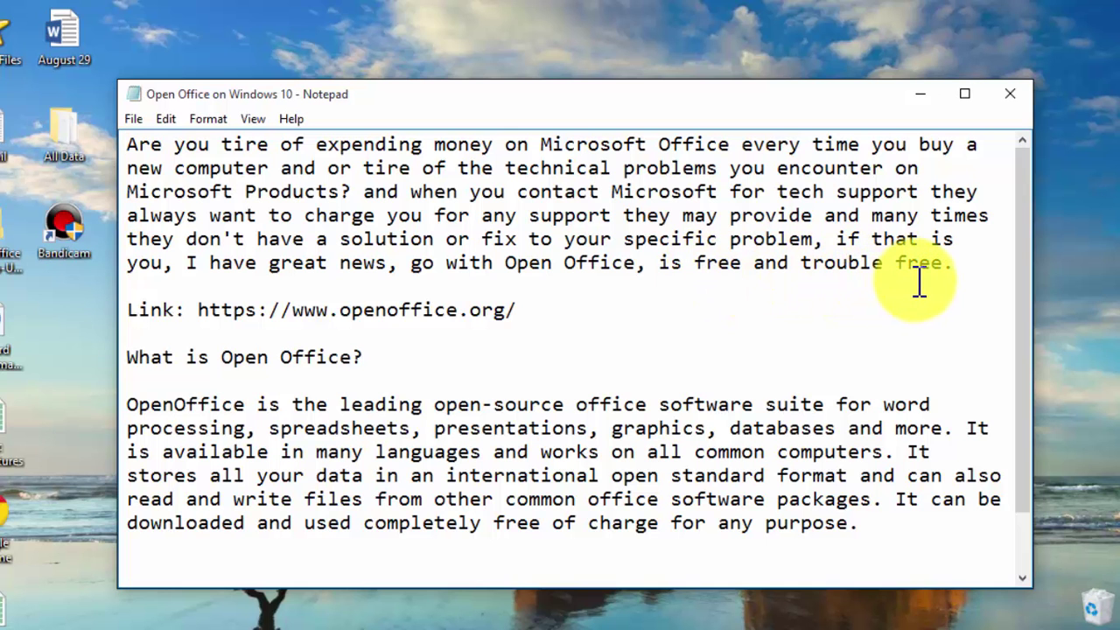
# - Copy the OpenOffice web address from the note's Link line and minimize the note window
pyautogui.doubleClick(315, 311)
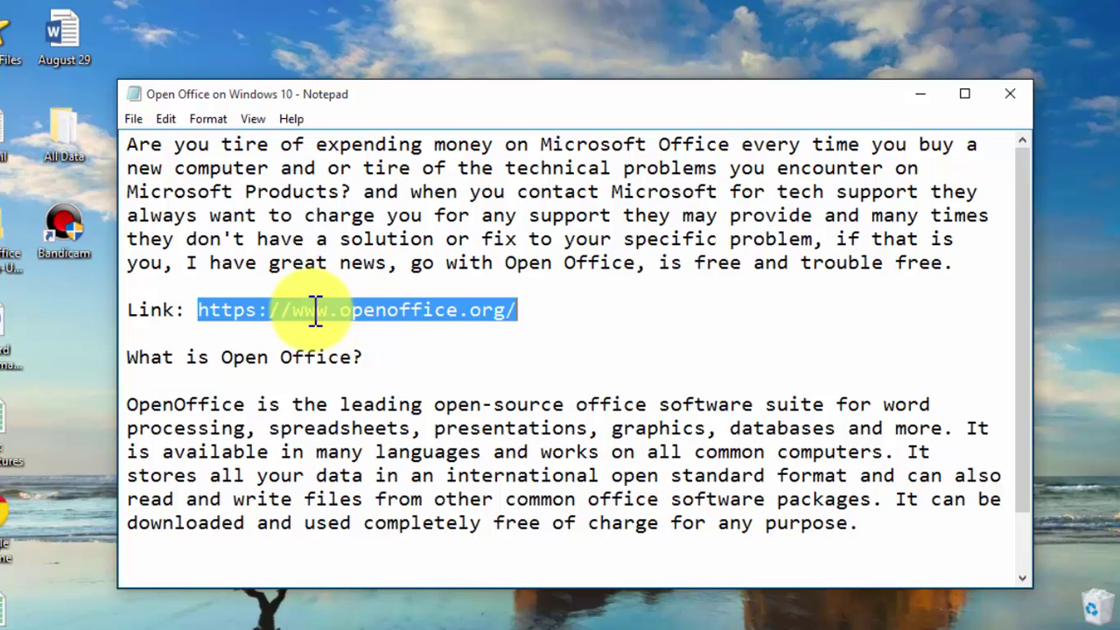
pyautogui.click(393, 359)
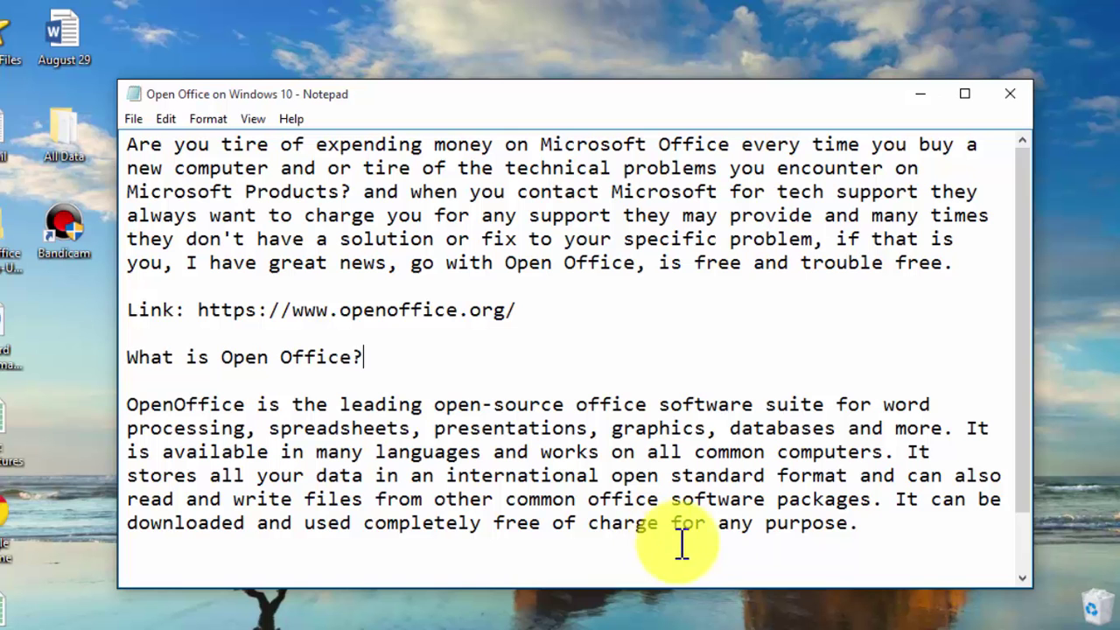
pyautogui.doubleClick(406, 316)
pyautogui.hotkey('ctrl', 'c')
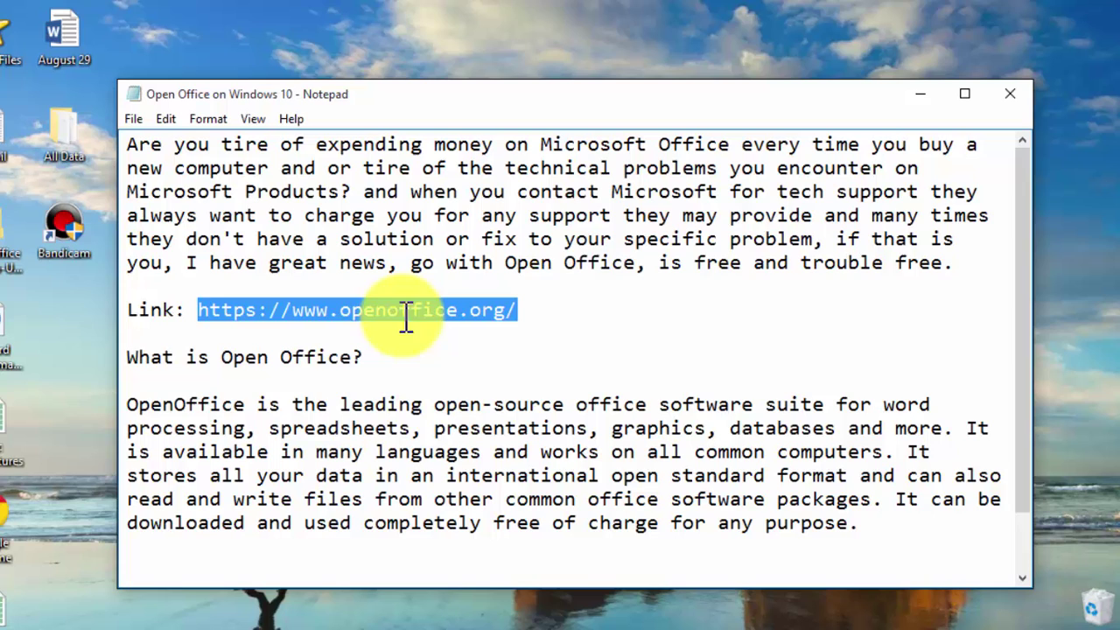
pyautogui.click(919, 94)
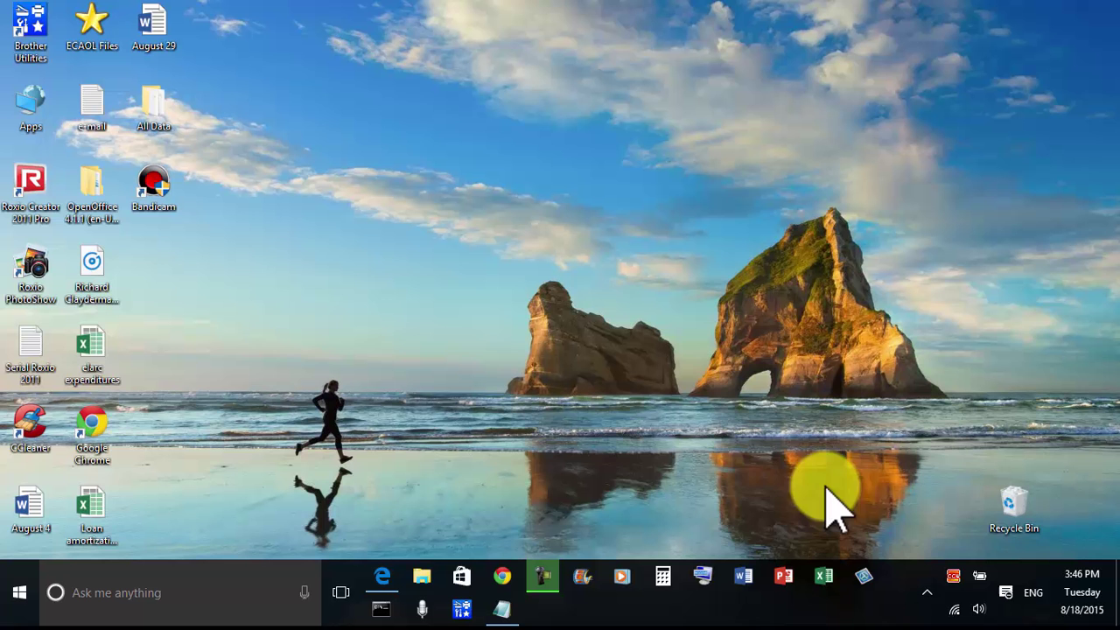
pyautogui.click(383, 575)
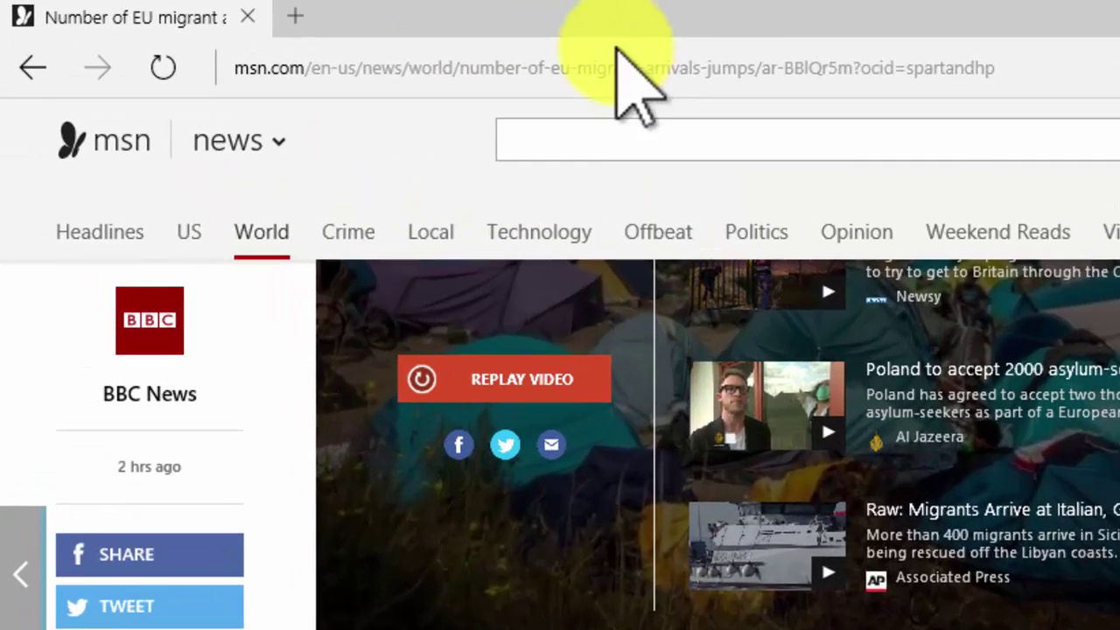
pyautogui.click(372, 38)
pyautogui.click(636, 67)
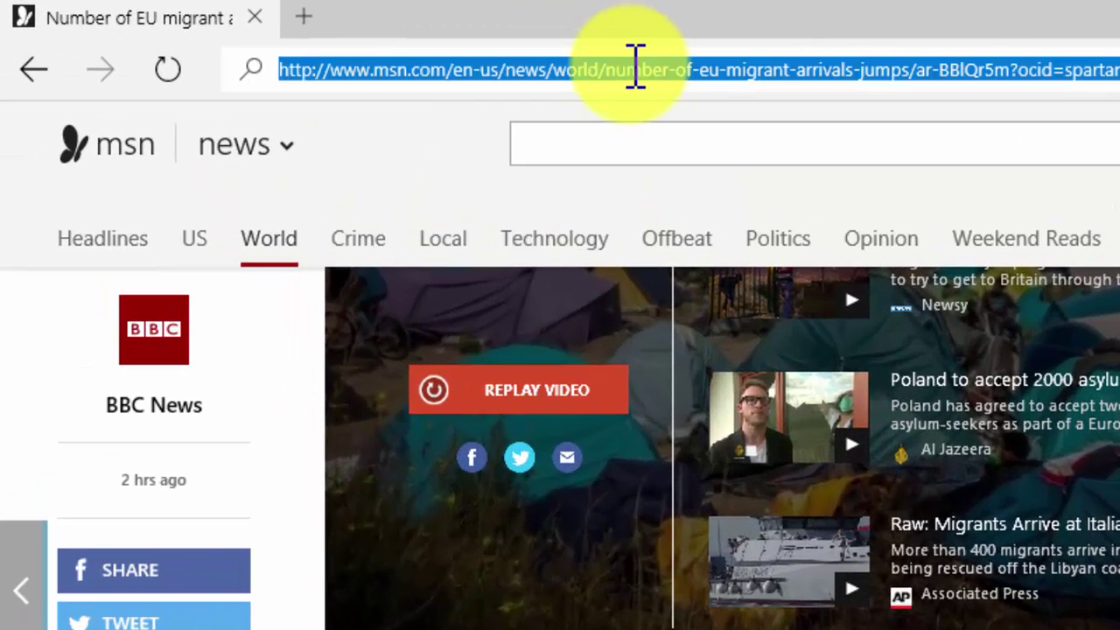
pyautogui.hotkey('ctrl', 'v')
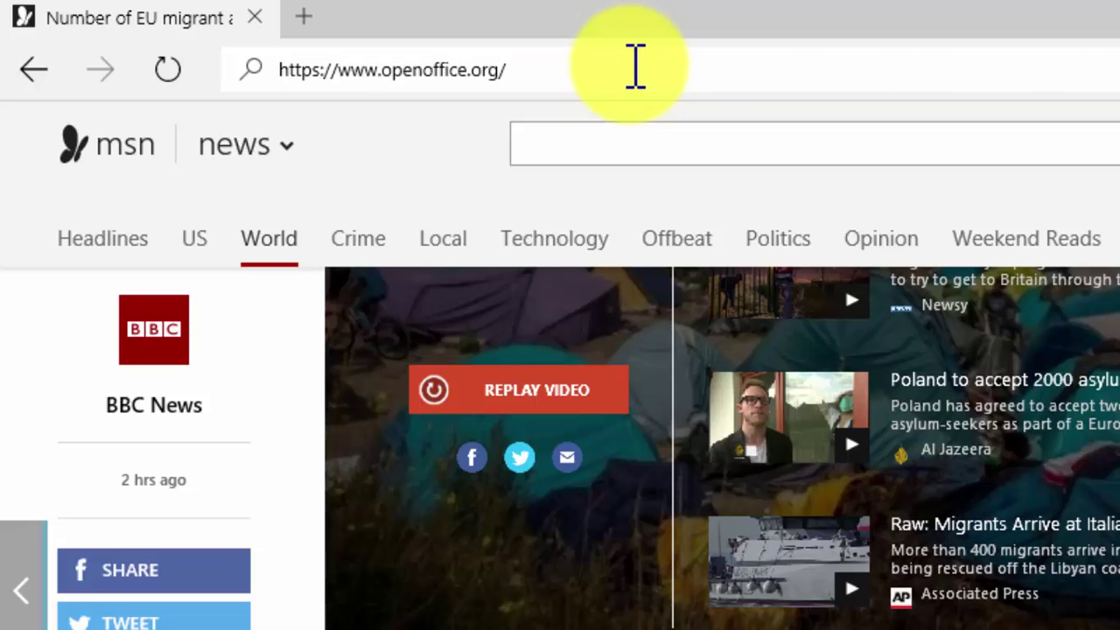
pyautogui.press('Return')
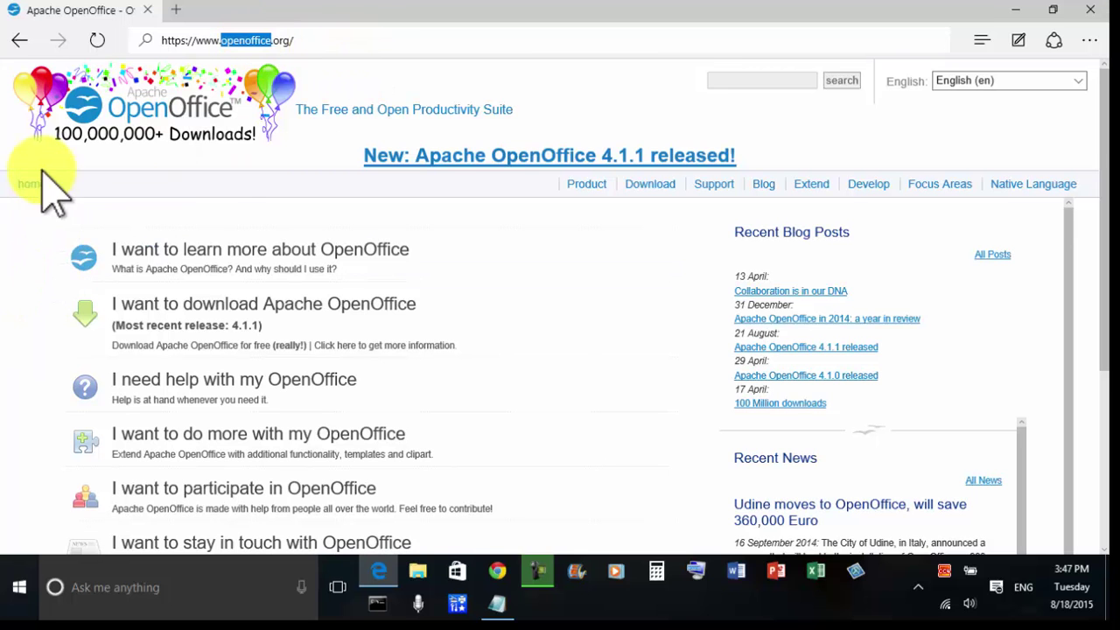
pyautogui.click(111, 173)
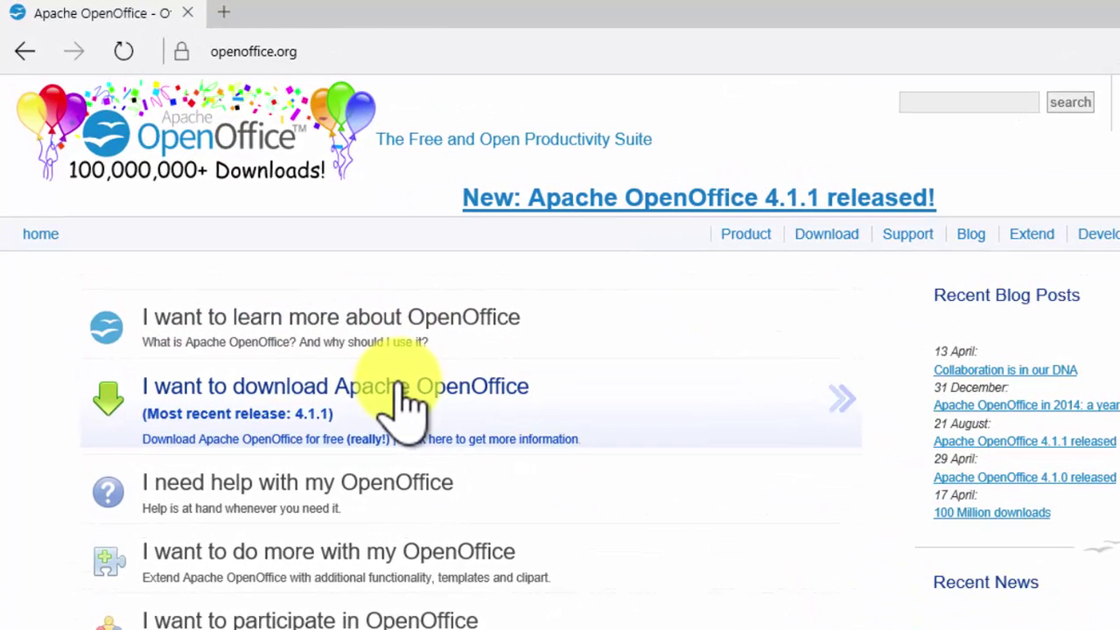
# - Go to the Apache OpenOffice download page and download the full installation for Windows (EXE), English [US], version 4.1.1
pyautogui.click(274, 401)
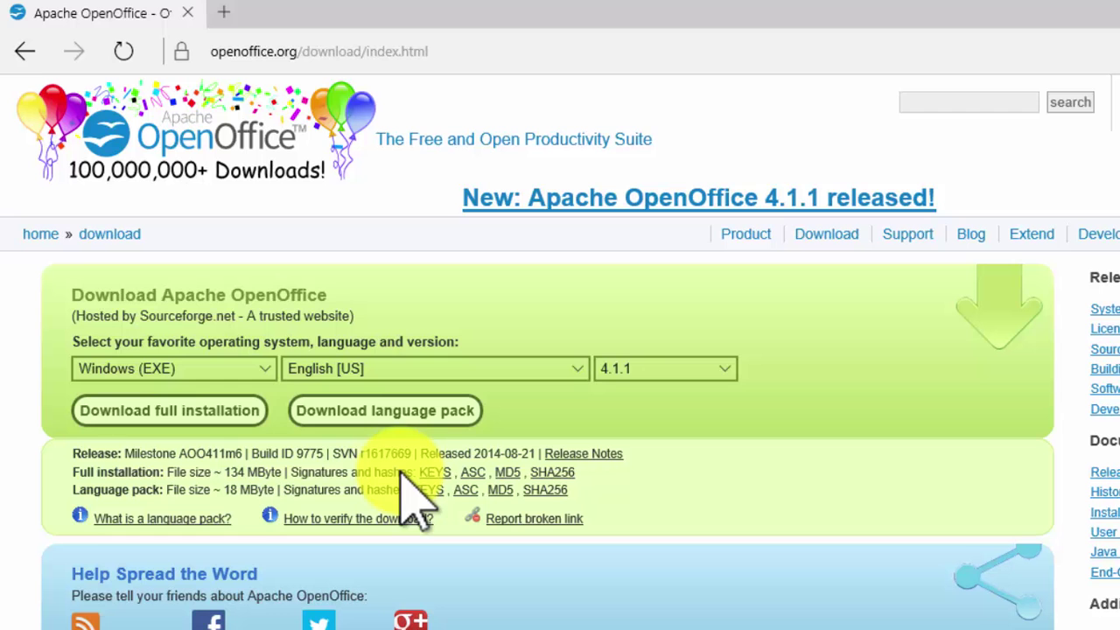
pyautogui.click(273, 371)
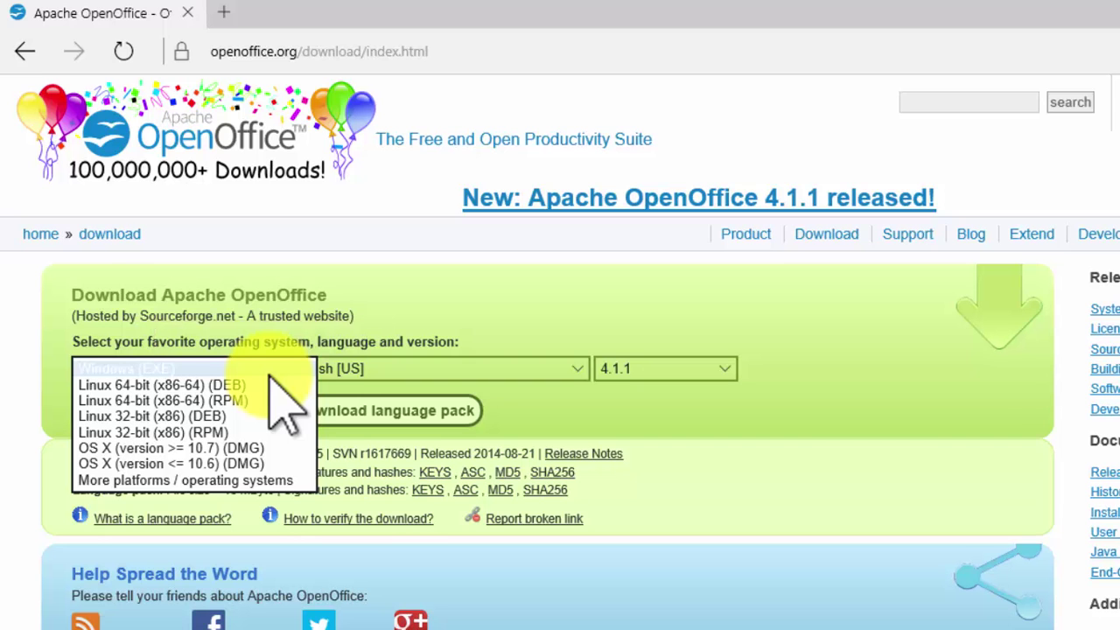
pyautogui.click(274, 371)
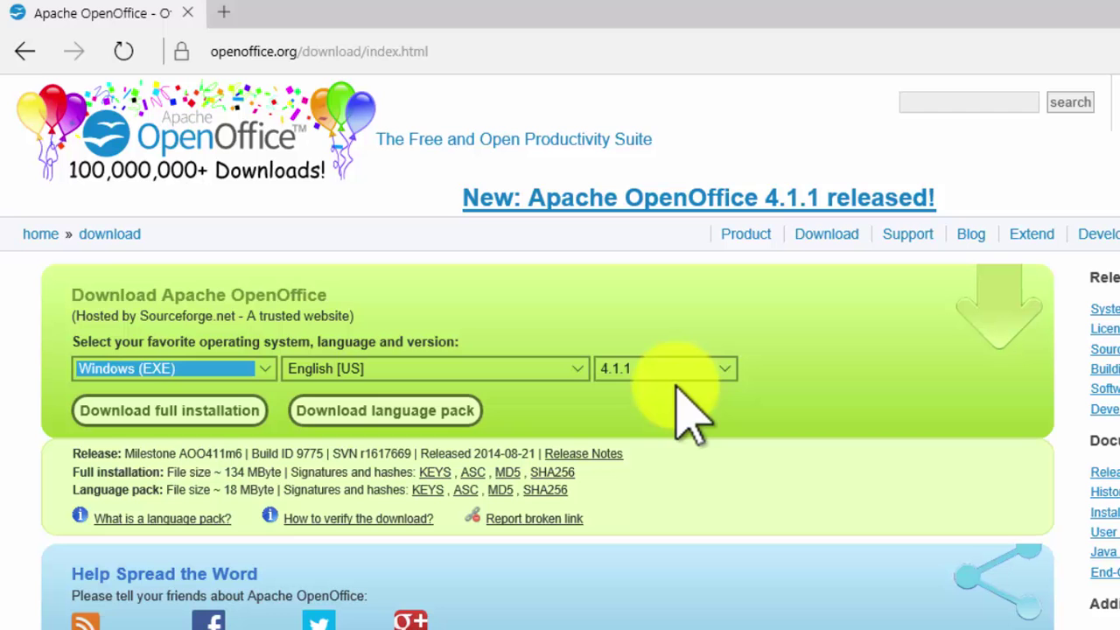
pyautogui.click(122, 420)
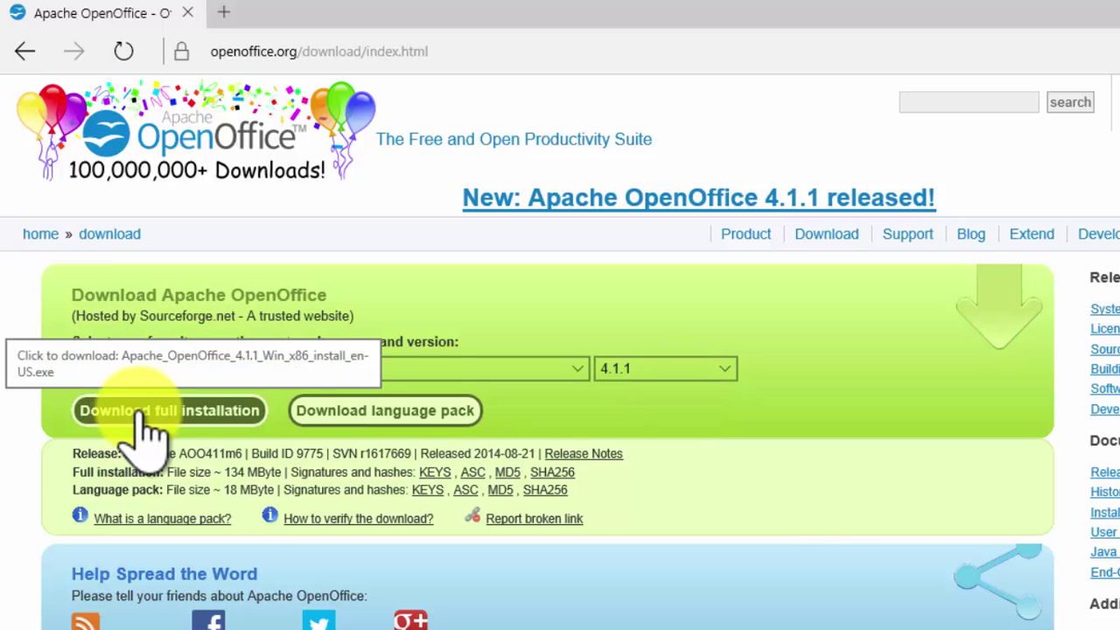
pyautogui.click(138, 415)
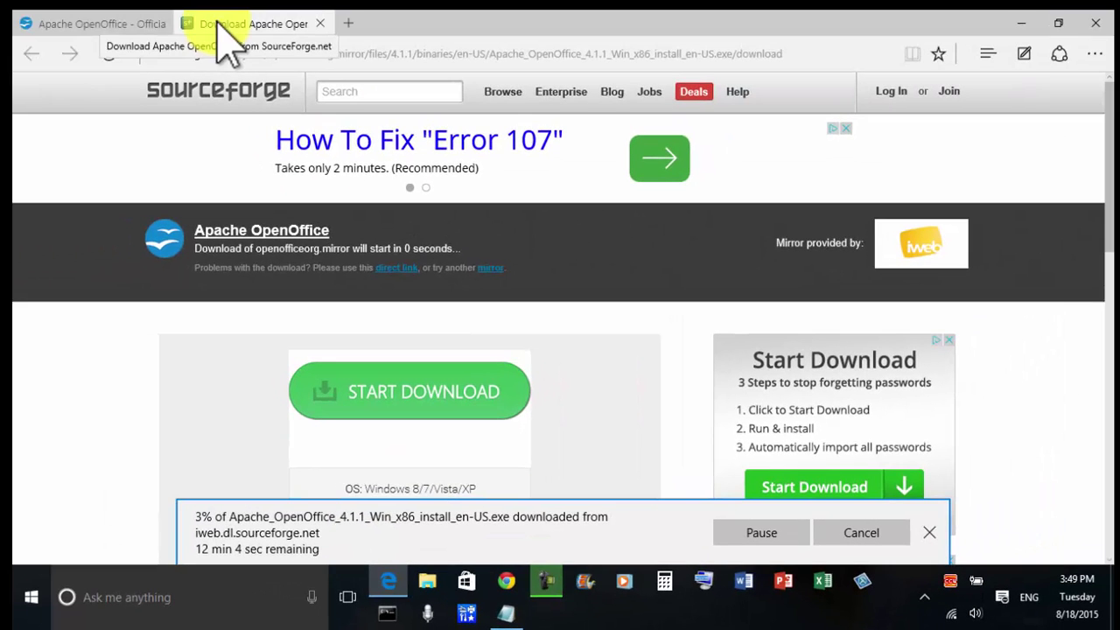
# - Check the installer's download progress while viewing the OpenOffice download page and the SourceForge page
pyautogui.click(124, 24)
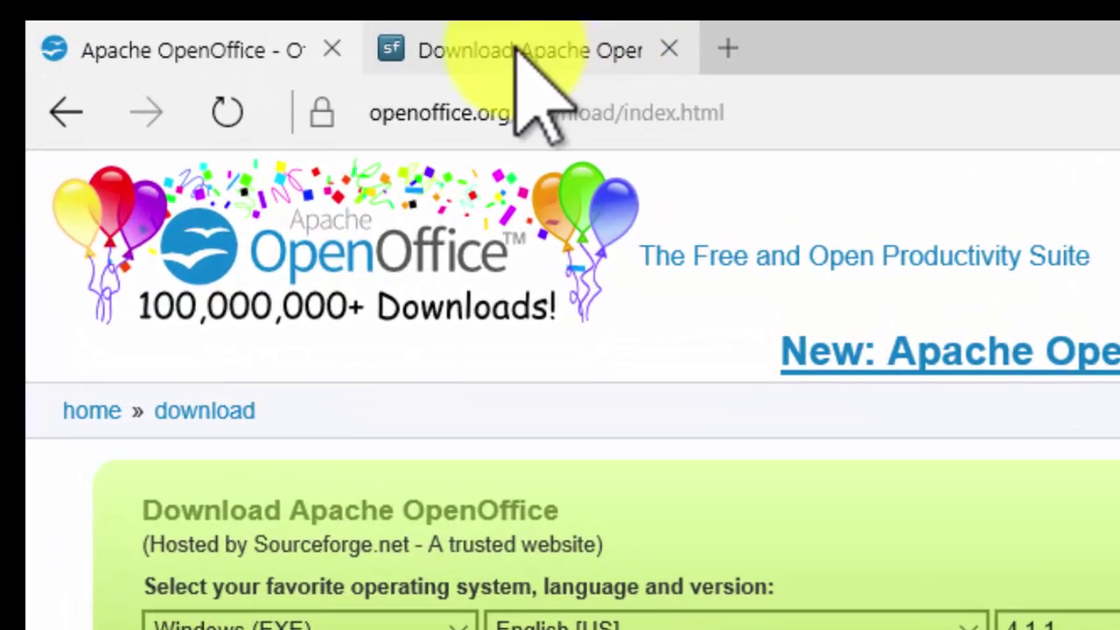
pyautogui.click(246, 24)
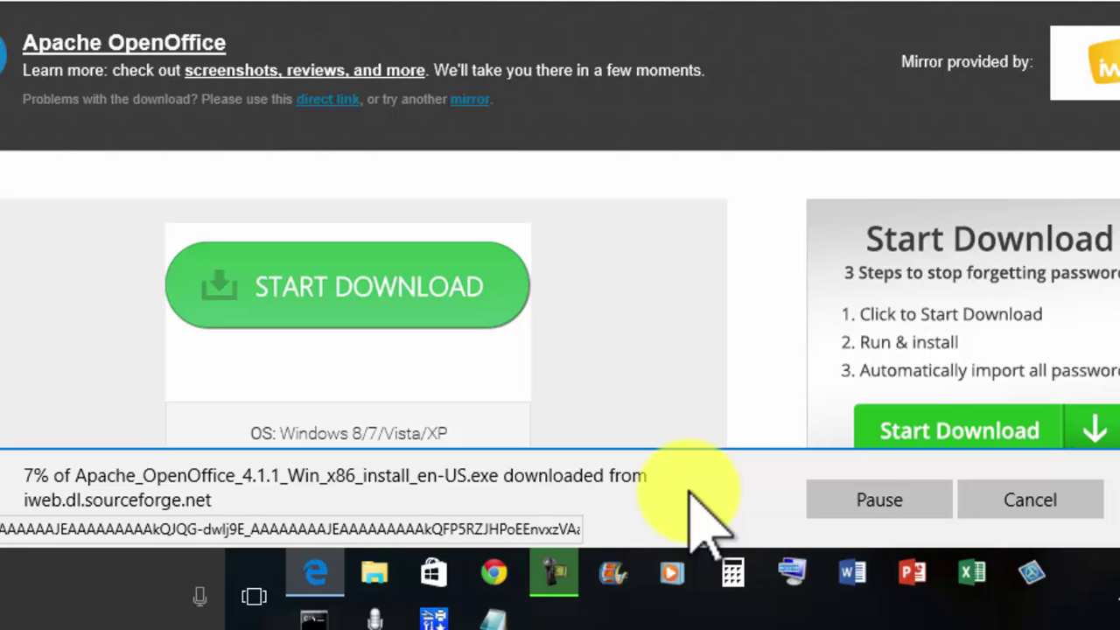
pyautogui.click(565, 574)
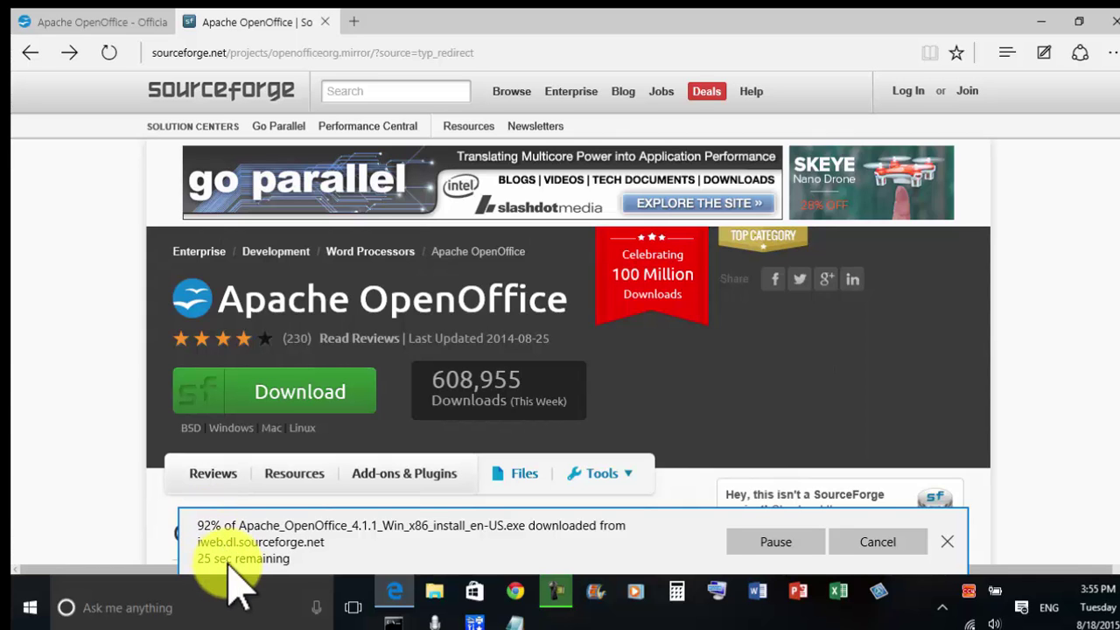
pyautogui.click(98, 24)
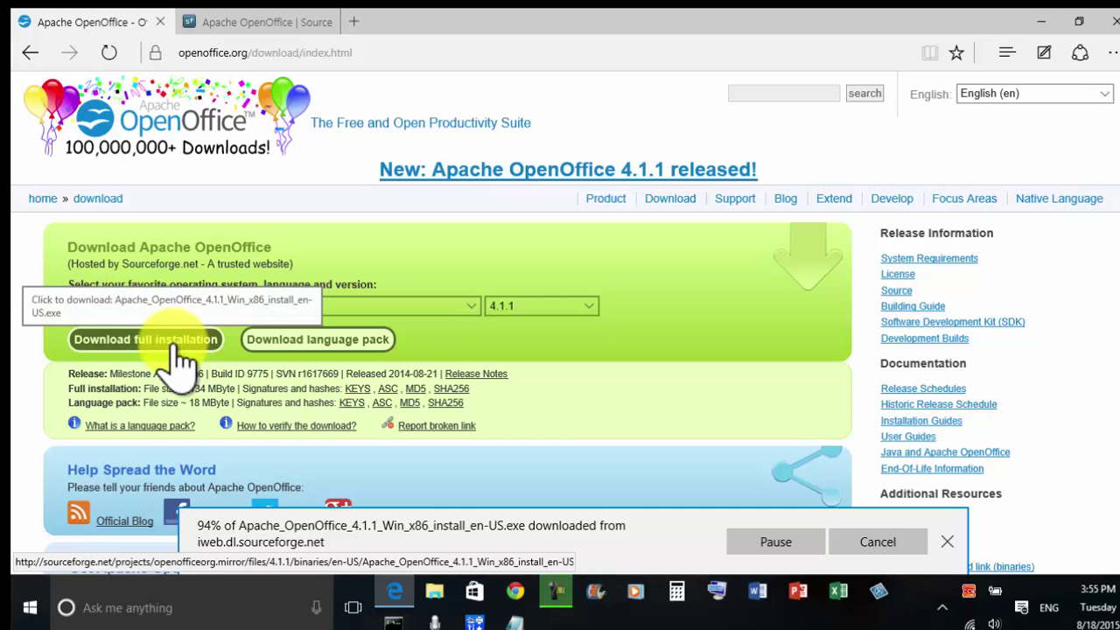
pyautogui.click(249, 24)
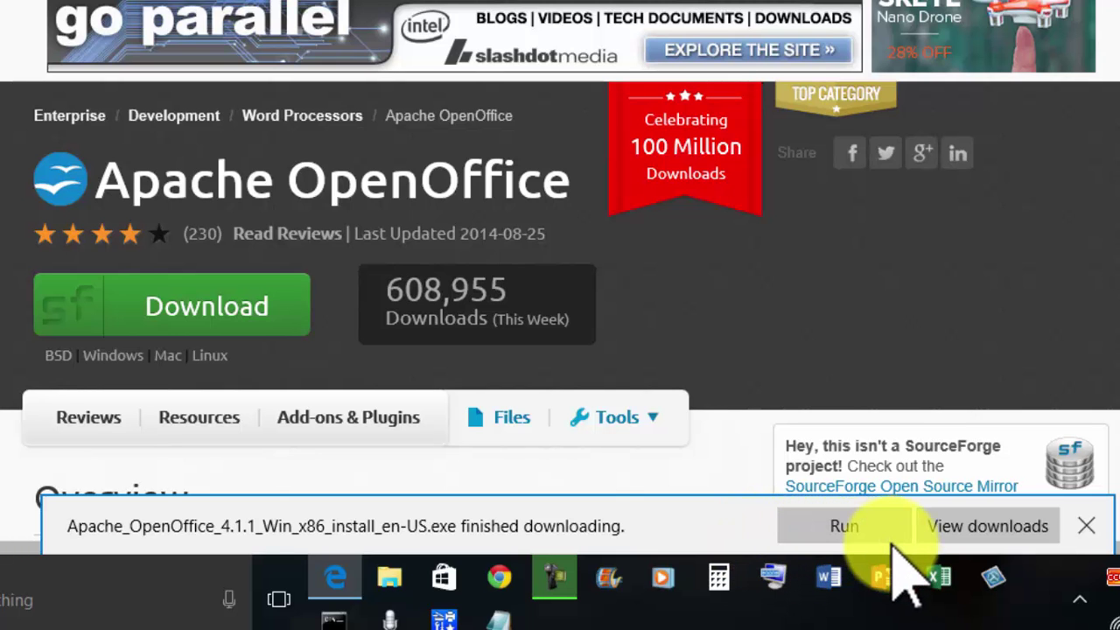
# - Run the downloaded OpenOffice 4.1.1 installer, minimize the browser, and bring the Installation Preparation window into focus
pyautogui.click(823, 541)
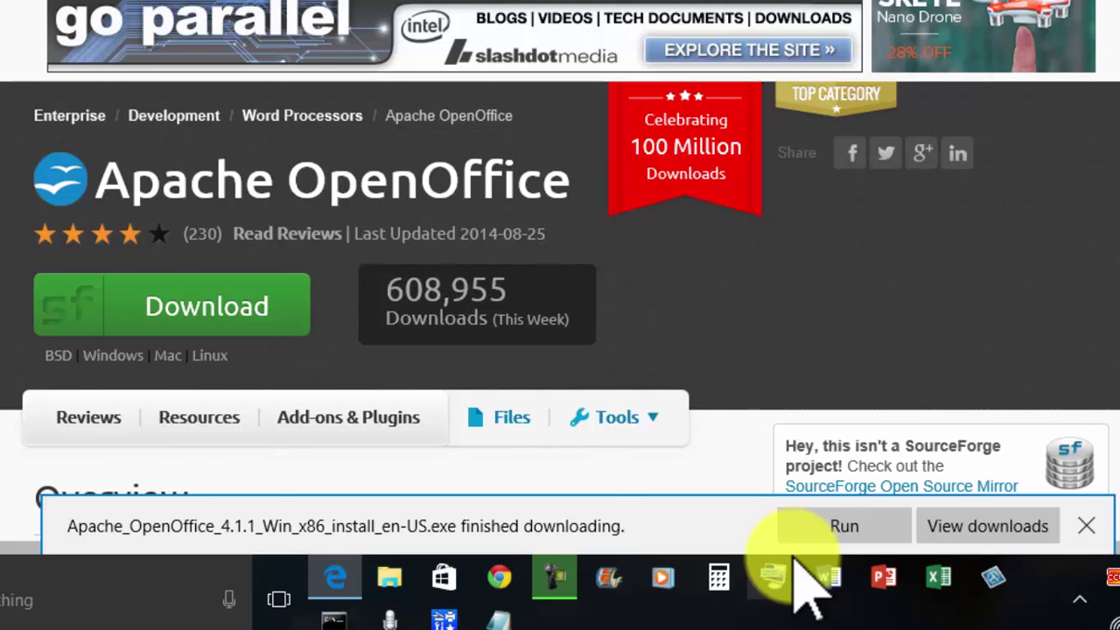
pyautogui.click(838, 529)
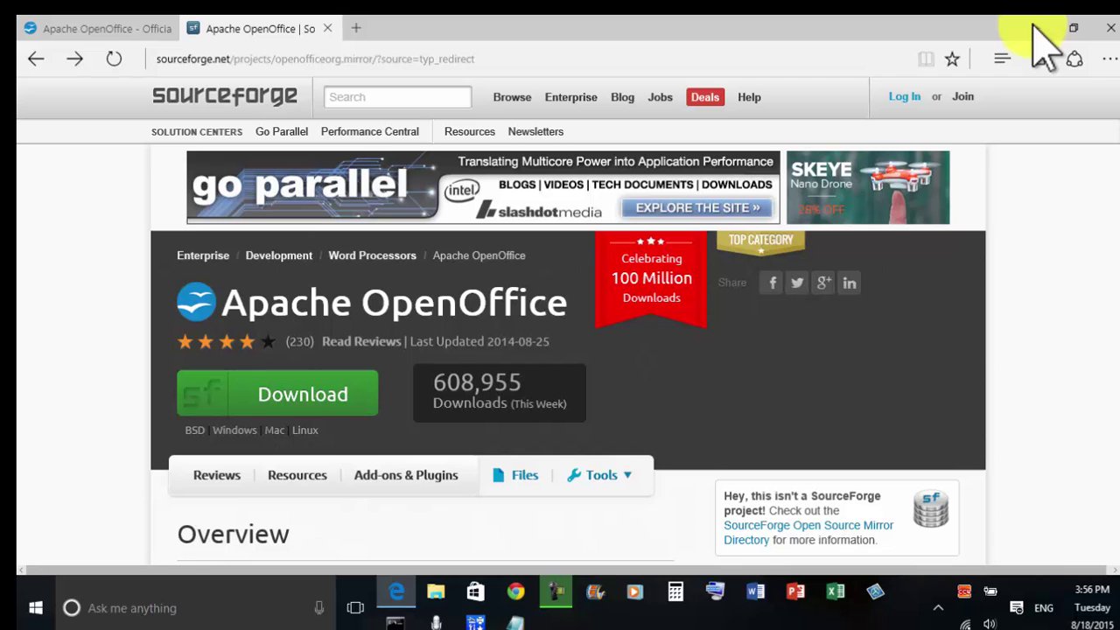
pyautogui.click(1034, 28)
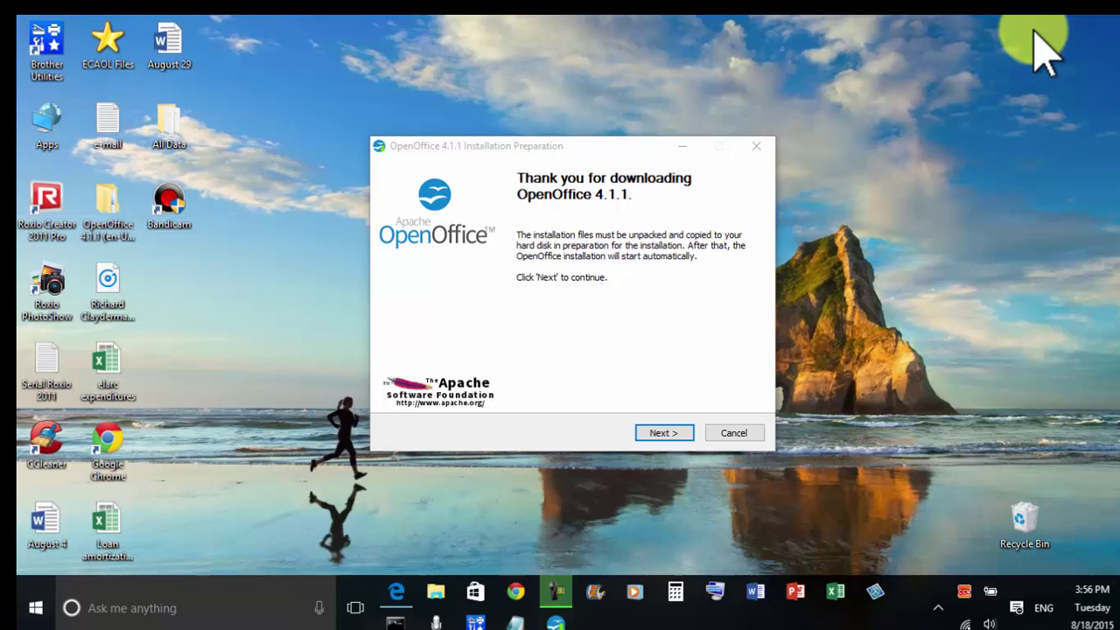
pyautogui.click(552, 148)
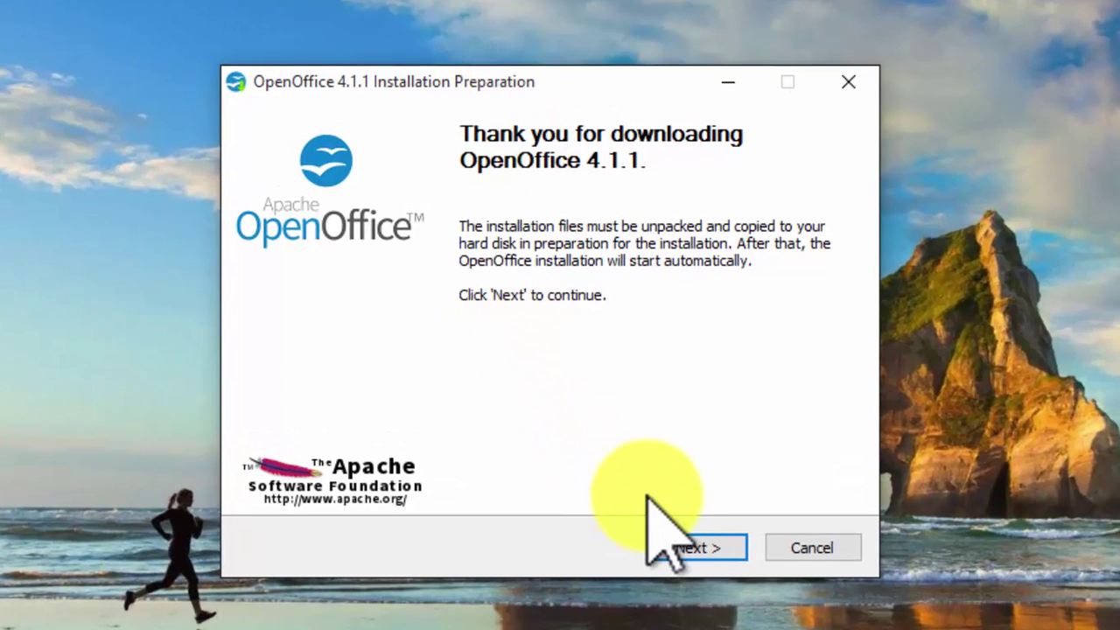
# - Choose the Desktop as the destination folder for the installation files and unpack them
pyautogui.click(698, 549)
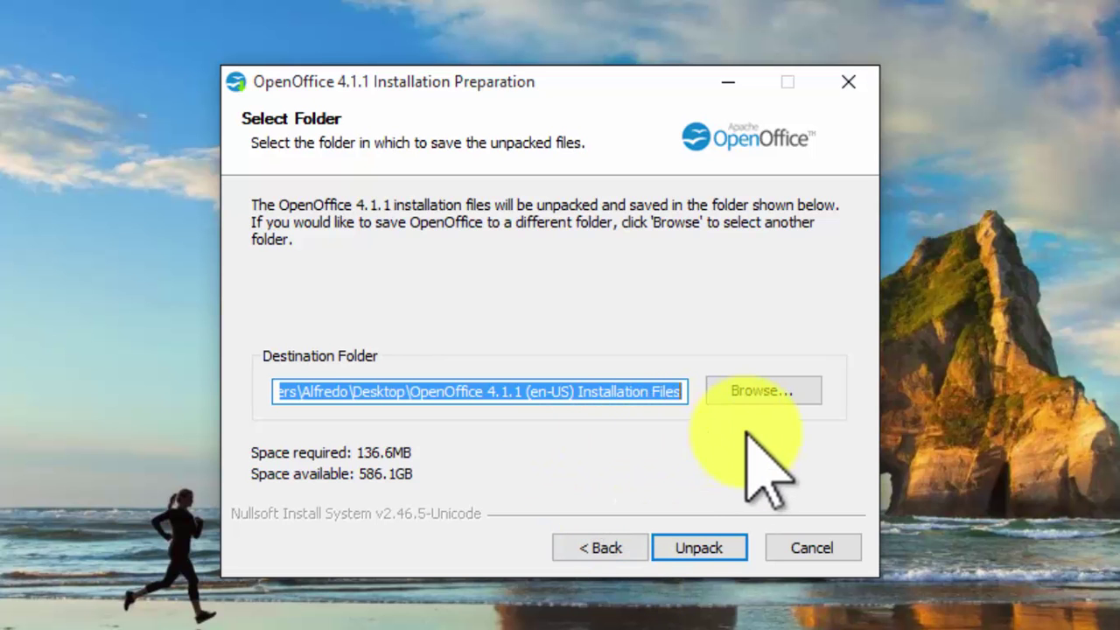
pyautogui.click(748, 391)
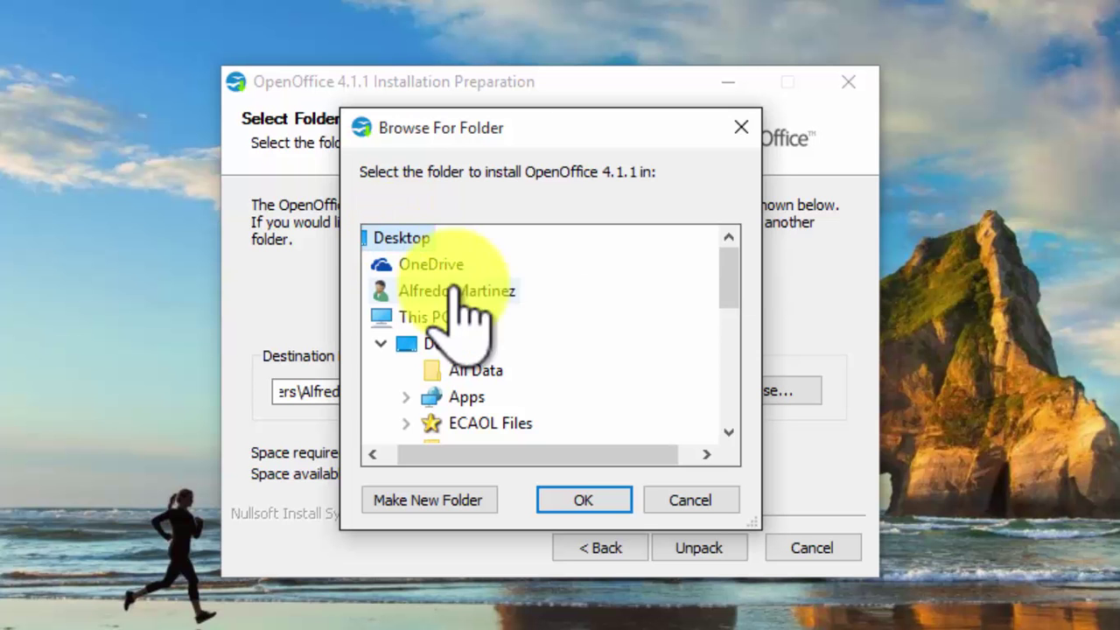
pyautogui.click(582, 504)
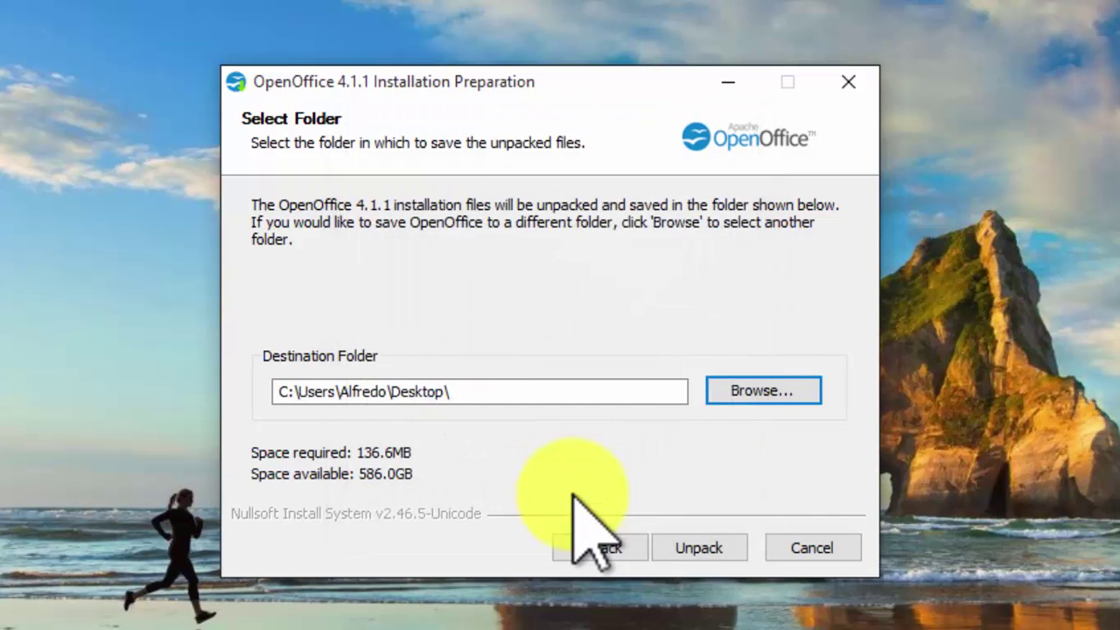
pyautogui.click(704, 544)
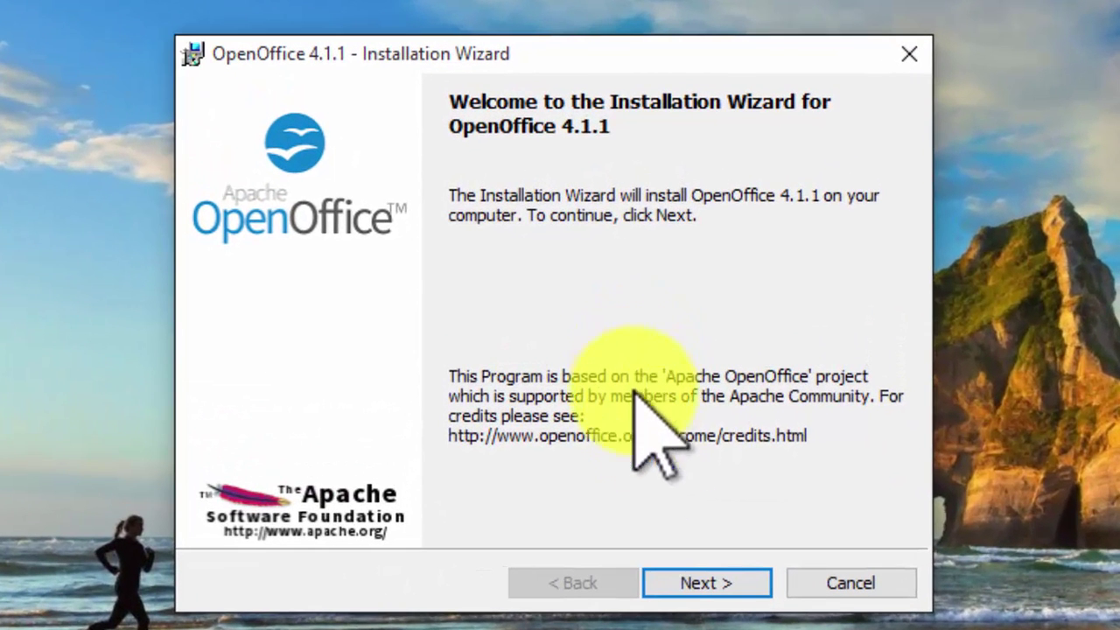
# - Proceed past the welcome page and submit the customer information with the user's full name and the organization name, installing for all users
pyautogui.click(711, 578)
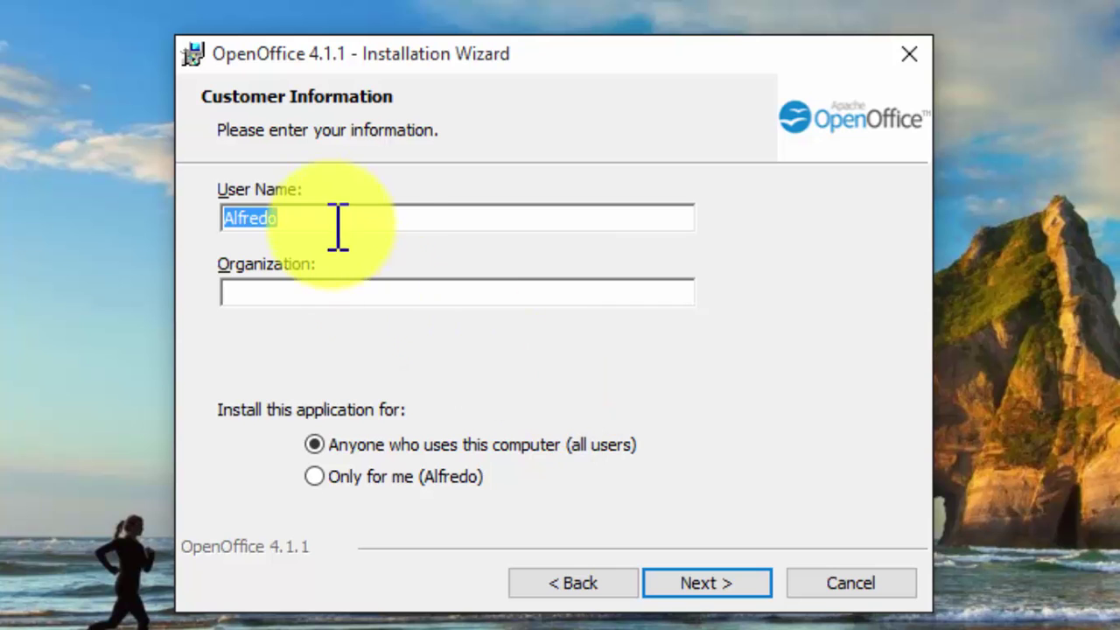
pyautogui.click(315, 219)
pyautogui.write('M')
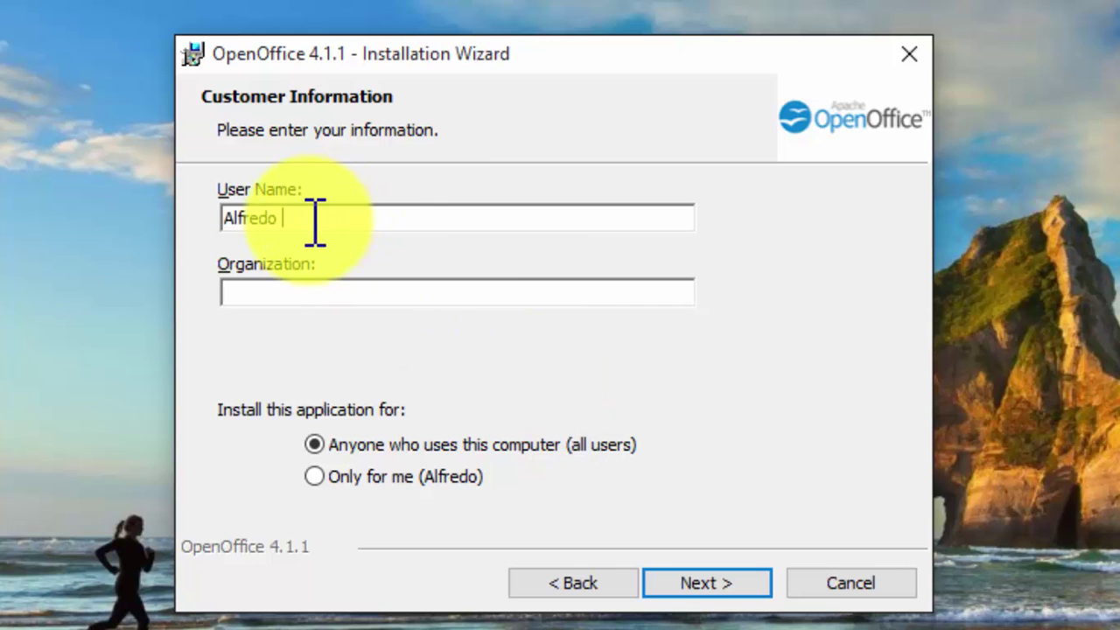
pyautogui.write('artinez')
pyautogui.press('Tab')
pyautogui.write('Martinez IT ')
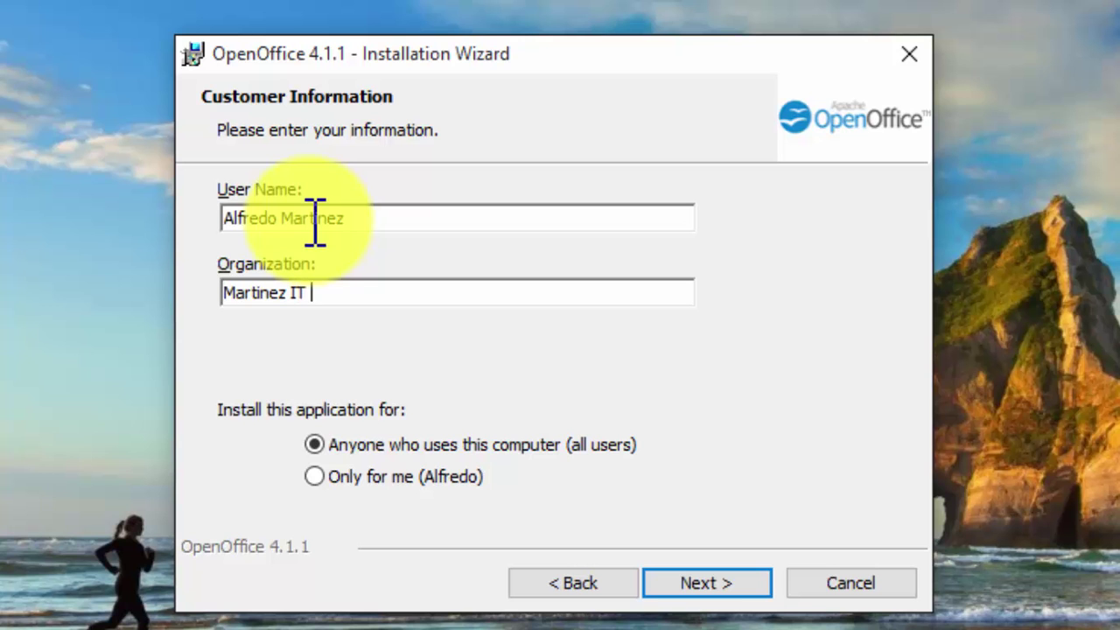
pyautogui.write('Solutions')
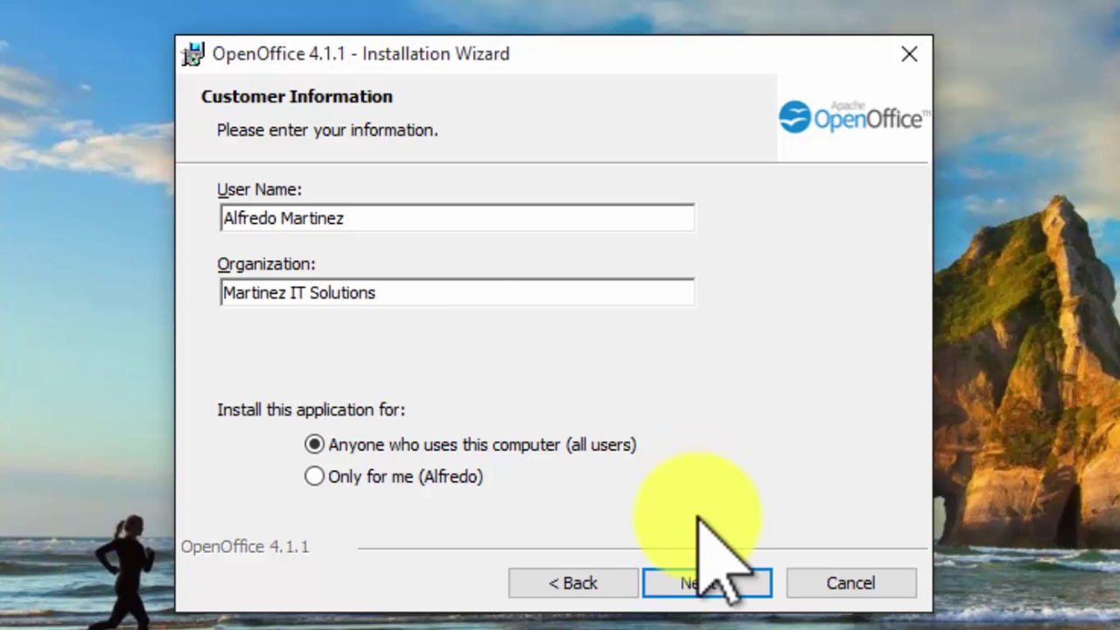
pyautogui.click(706, 584)
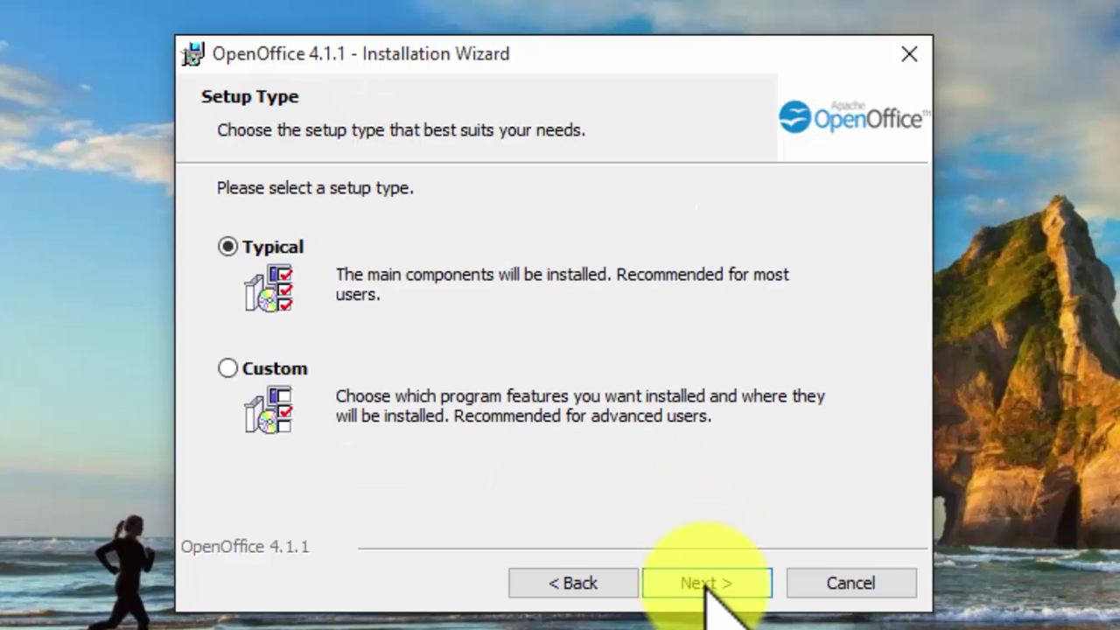
# - Accept the Typical setup type, keep the desktop start link enabled, and start the OpenOffice 4.1.1 installation
pyautogui.click(704, 582)
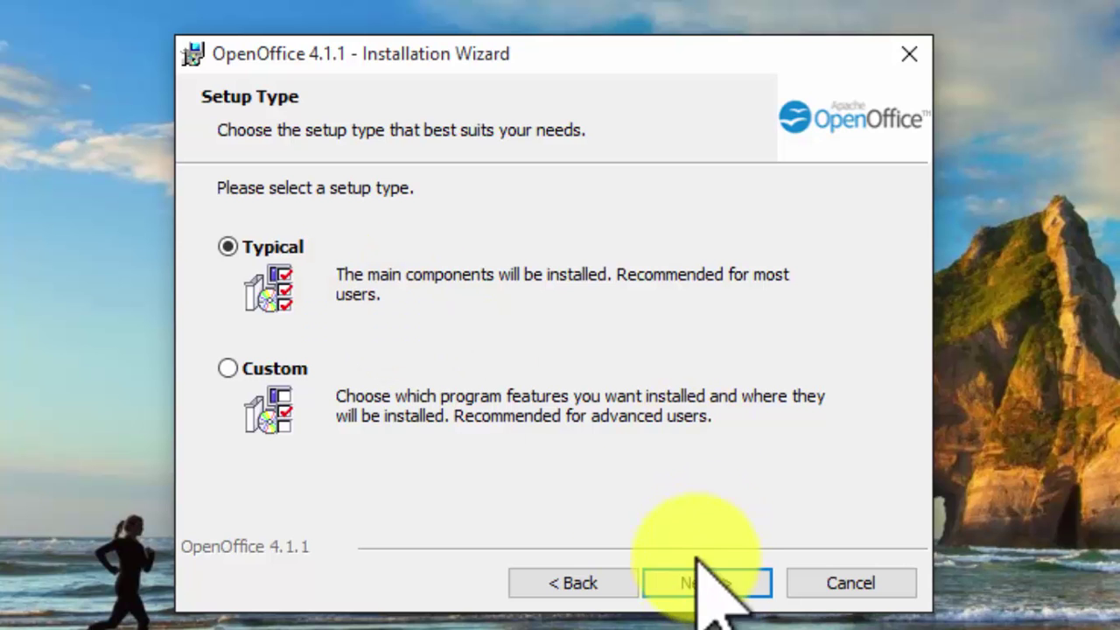
pyautogui.click(694, 580)
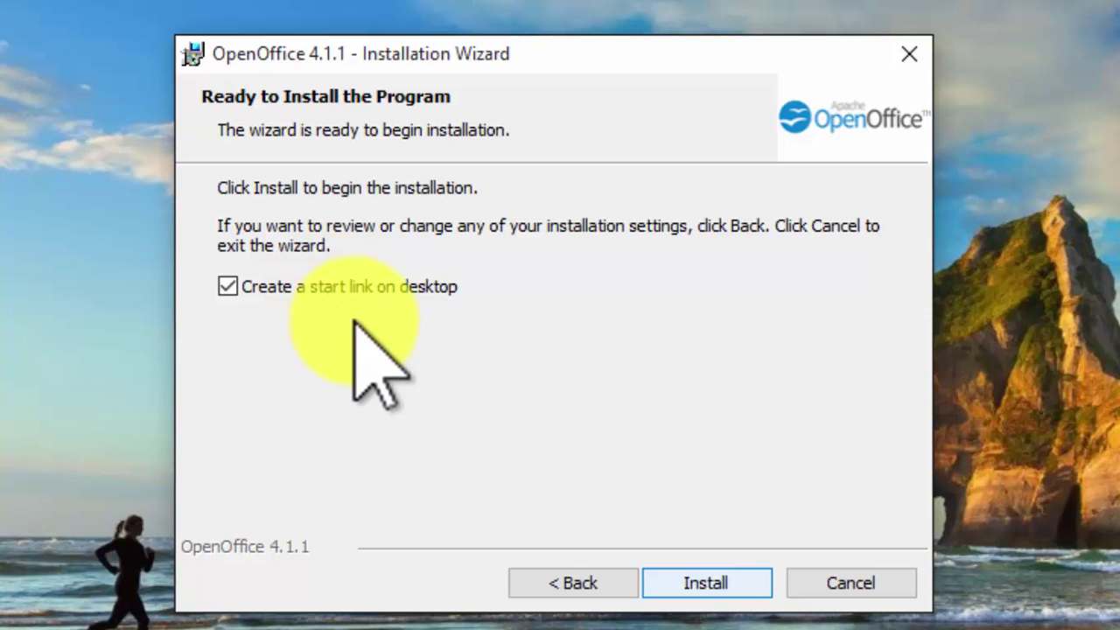
pyautogui.click(711, 581)
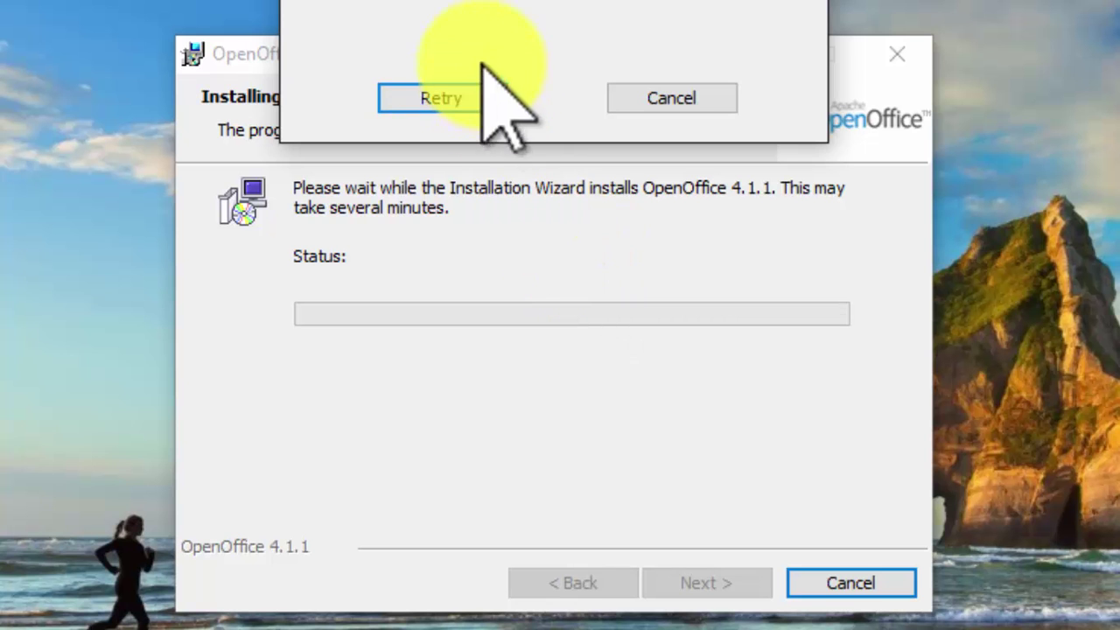
# - Retry the OpenOffice 4.1.1 installation until it completes and finish the Installation Wizard
pyautogui.click(458, 99)
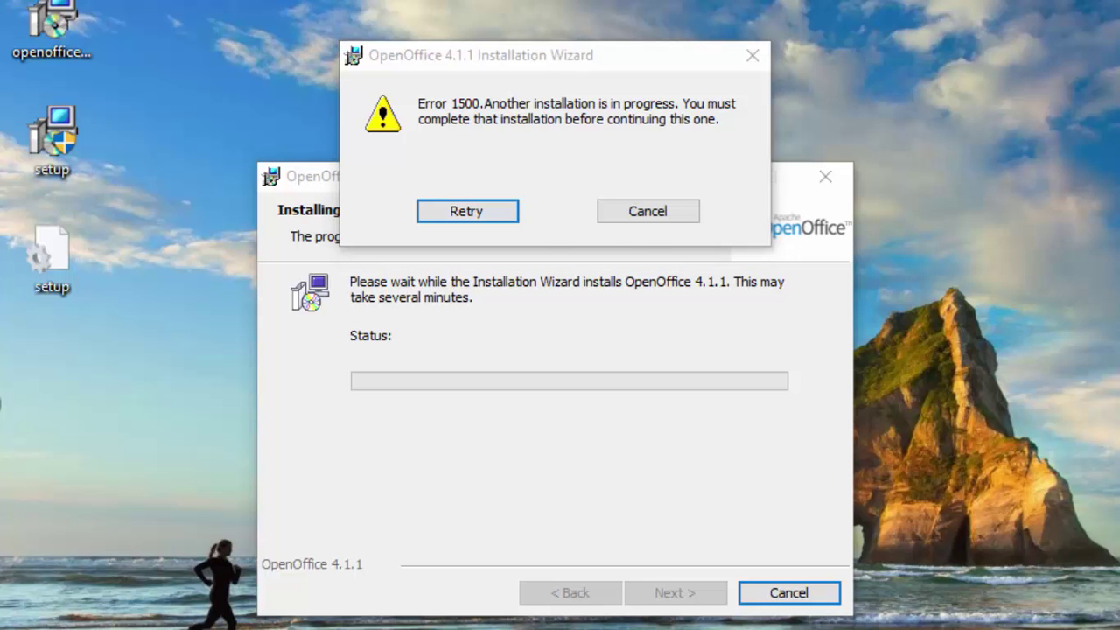
pyautogui.press('Return')
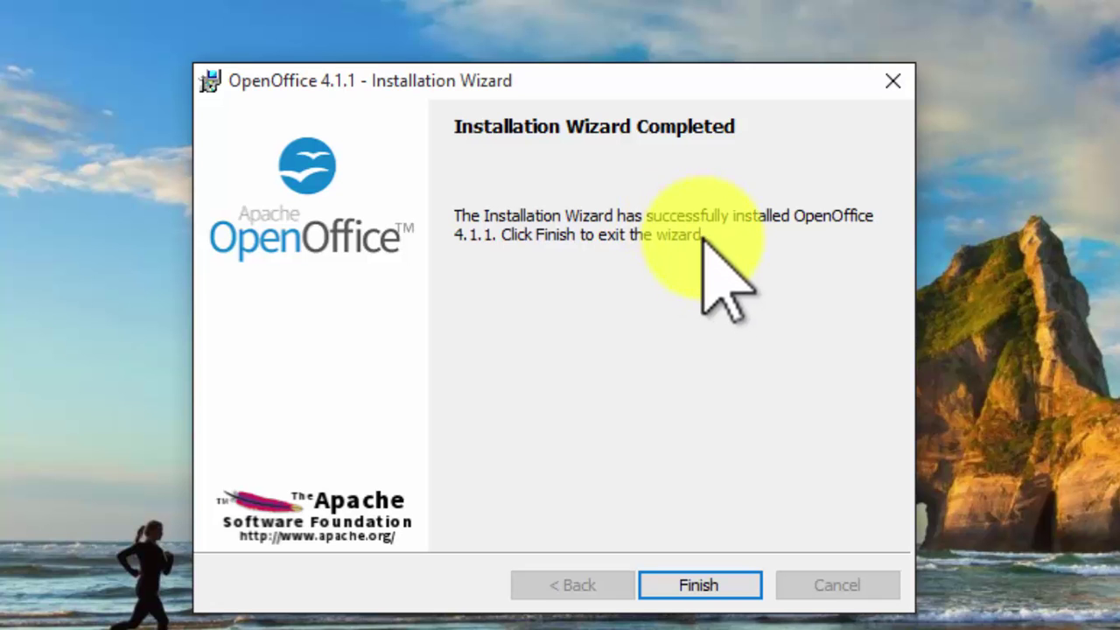
pyautogui.click(714, 586)
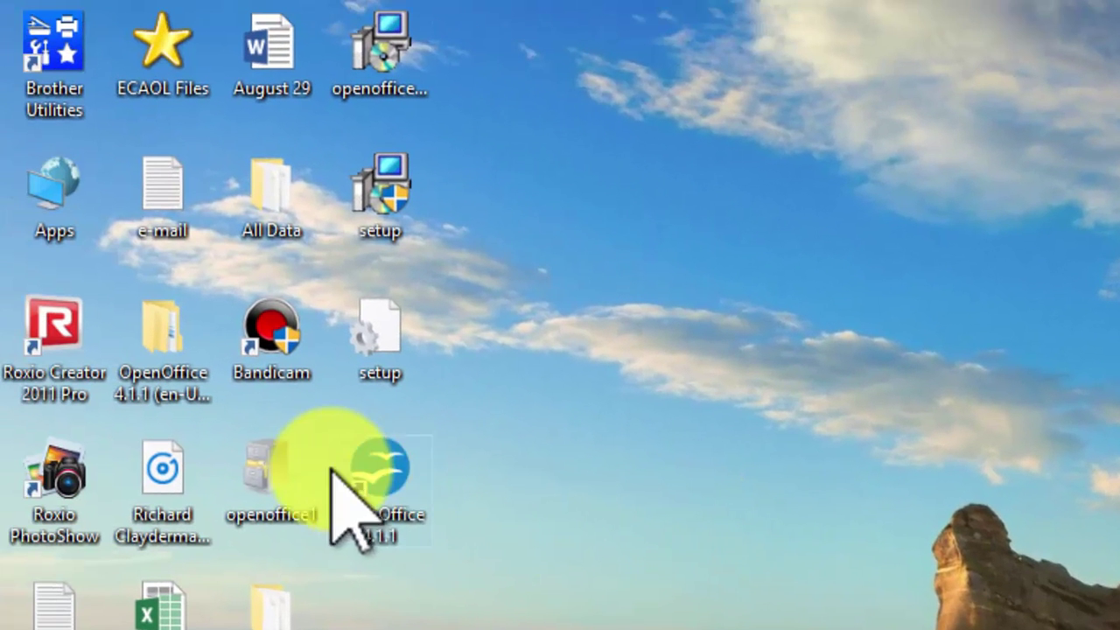
# - Launch OpenOffice 4.1.1 from its desktop shortcut and write "Just start your new document" in a new text document
pyautogui.click(377, 473)
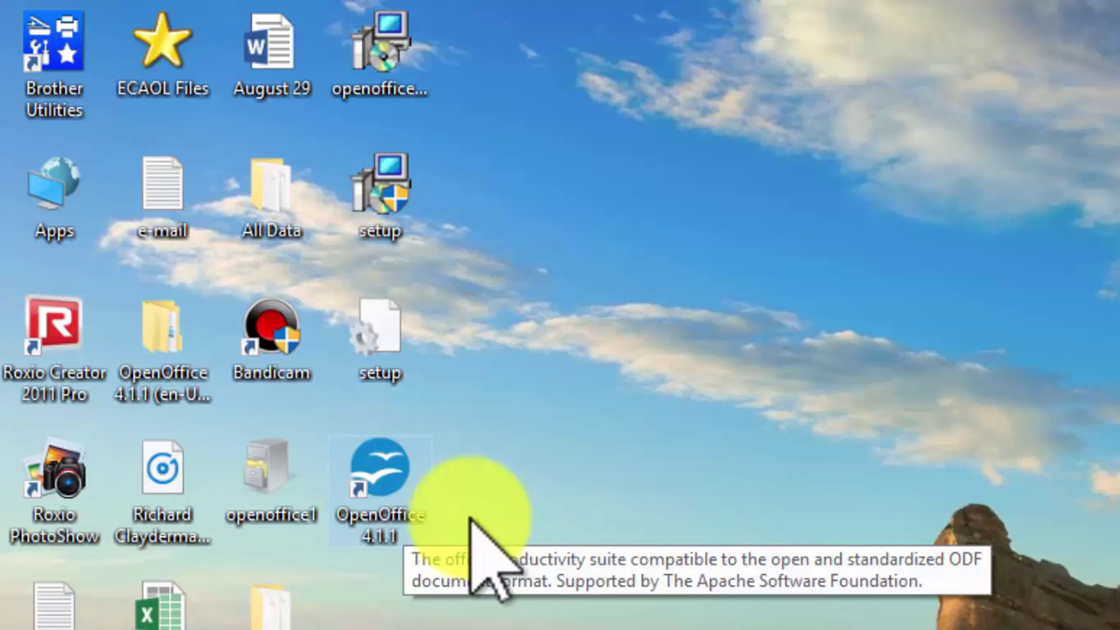
pyautogui.click(379, 464)
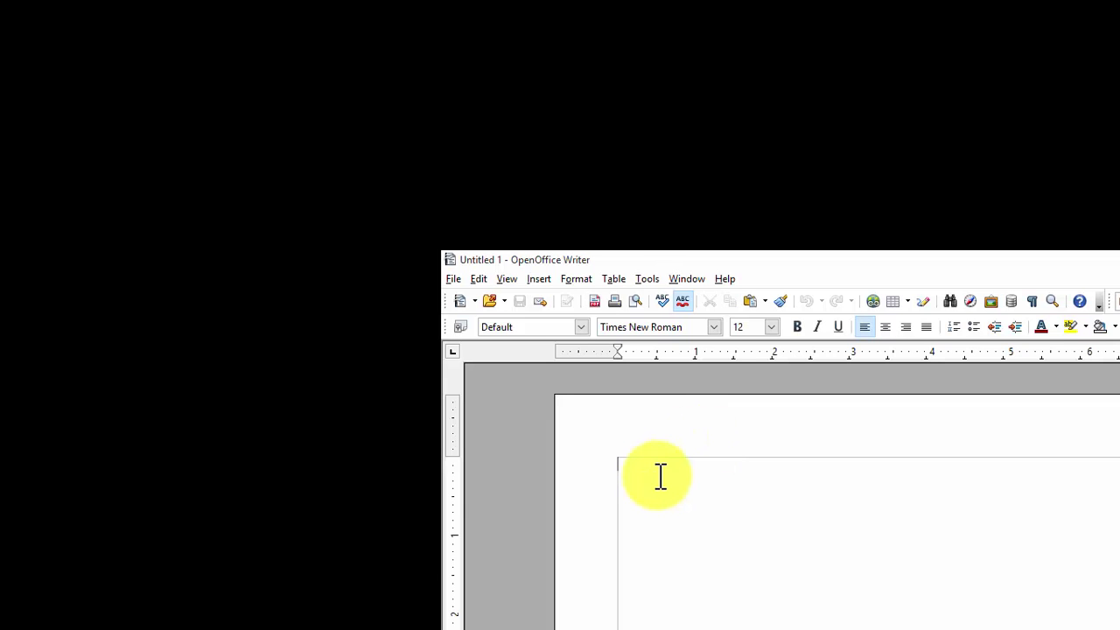
pyautogui.write('Just start your new document')
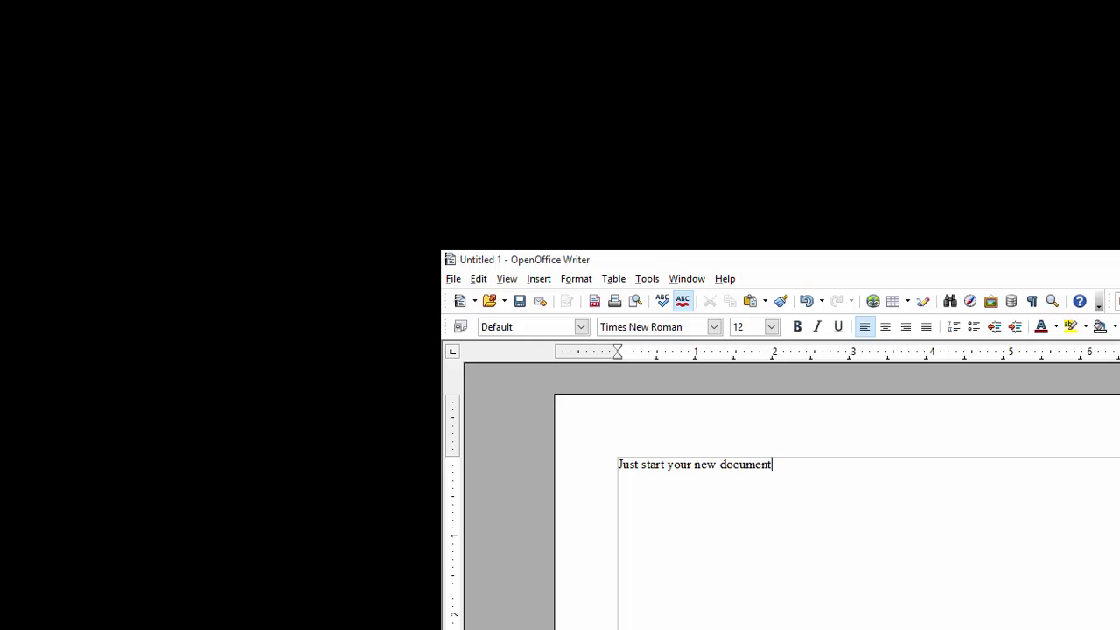
# - Close the text document and discard its changes
pyautogui.hotkey('alt', 'F4')
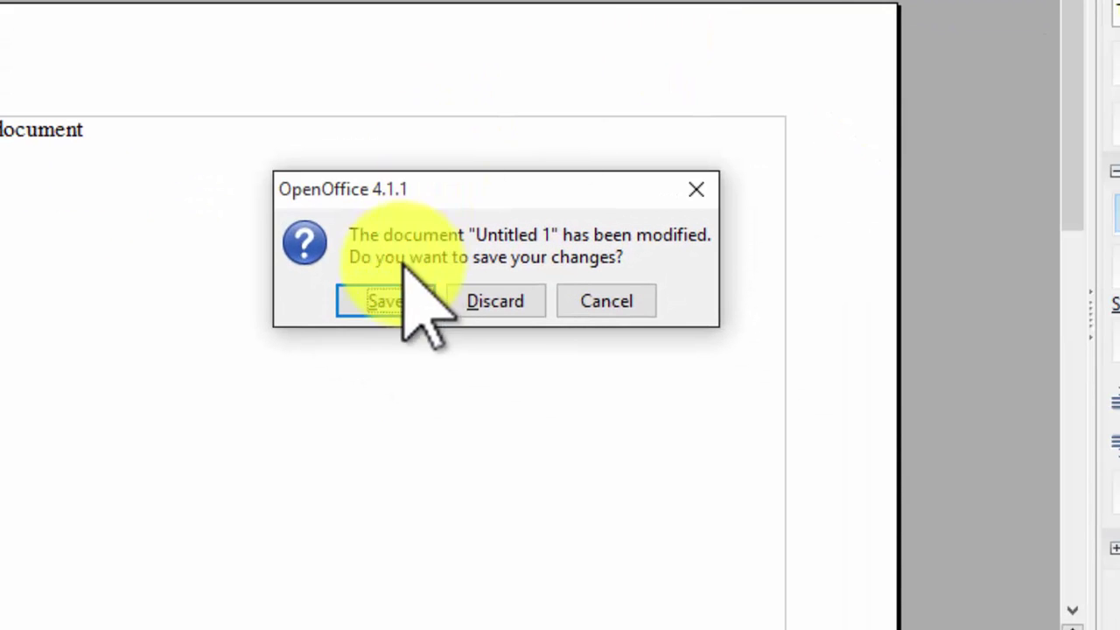
pyautogui.click(494, 301)
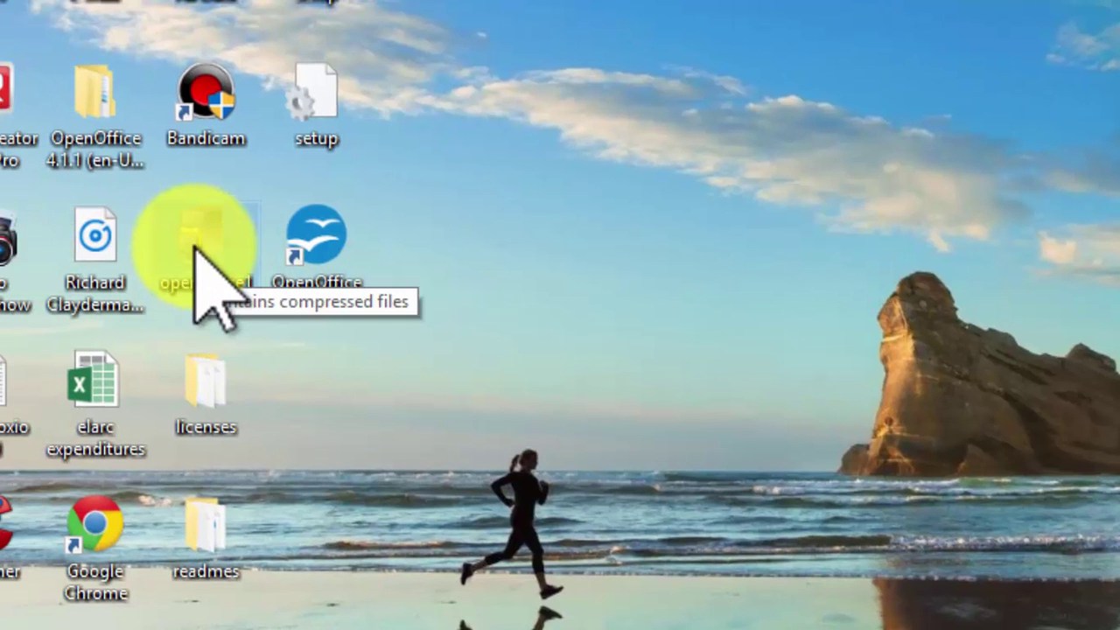
# - Delete the leftover OpenOffice installation files and folders from the desktop, and move the OpenOffice 4.1.1 shortcut beneath Bandicam
pyautogui.moveTo(195, 247); pyautogui.dragTo(210, 374)
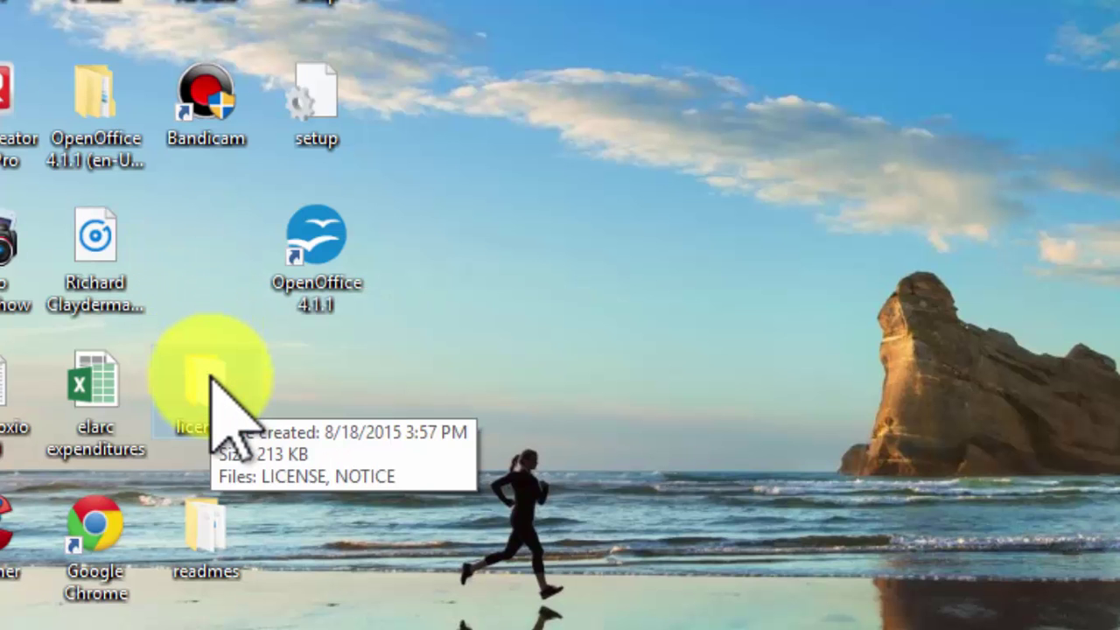
pyautogui.moveTo(210, 376); pyautogui.dragTo(225, 629)
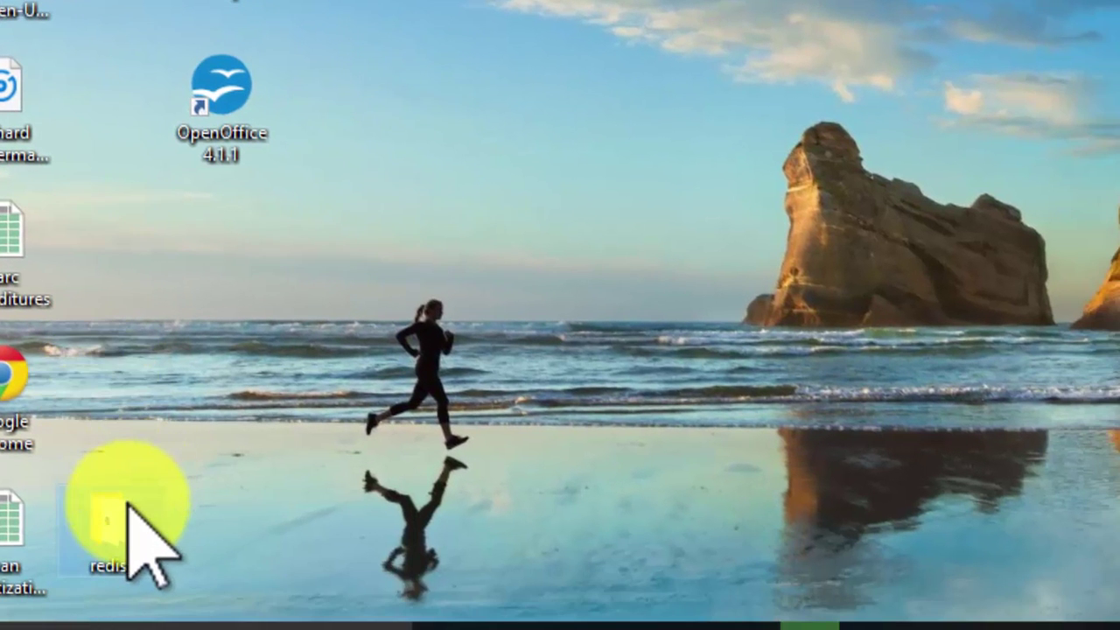
pyautogui.moveTo(132, 538); pyautogui.dragTo(313, 13)
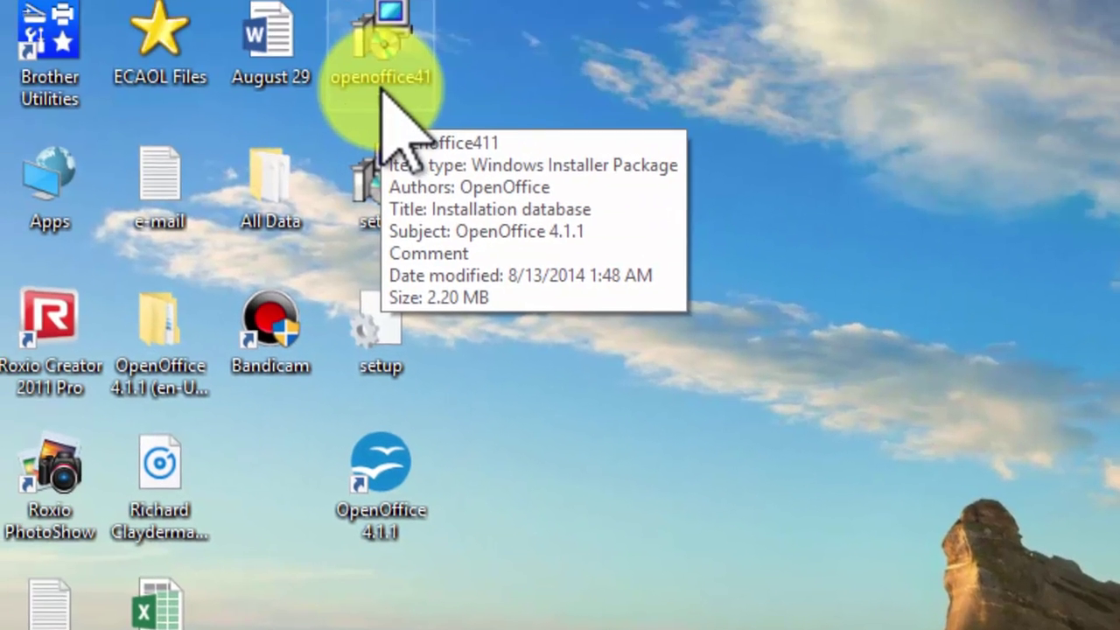
pyautogui.moveTo(372, 52); pyautogui.dragTo(391, 175)
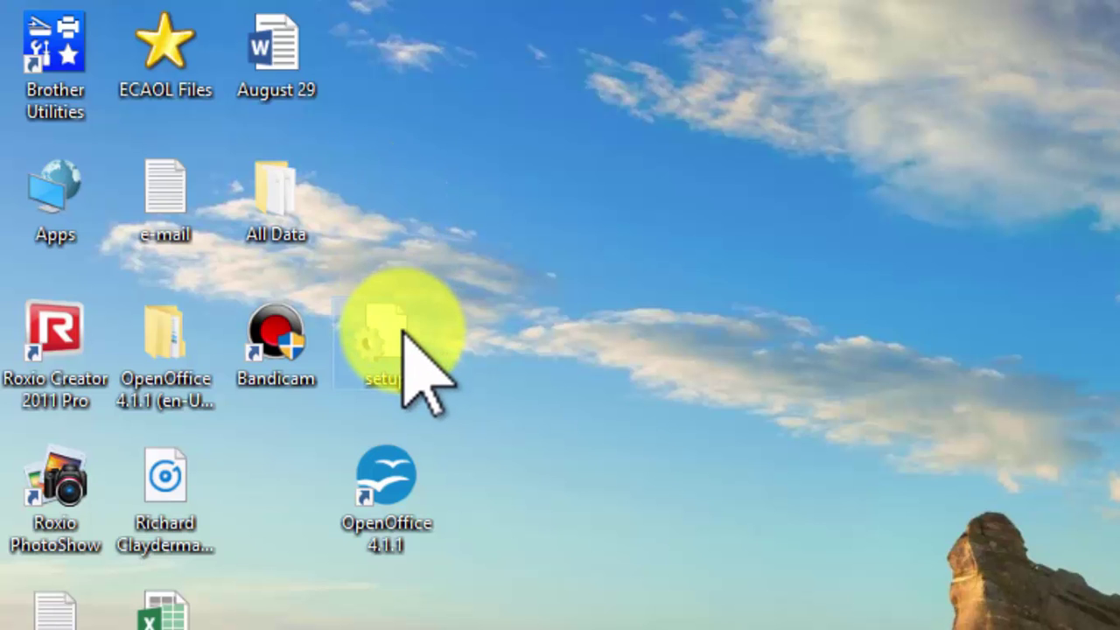
pyautogui.press('Delete')
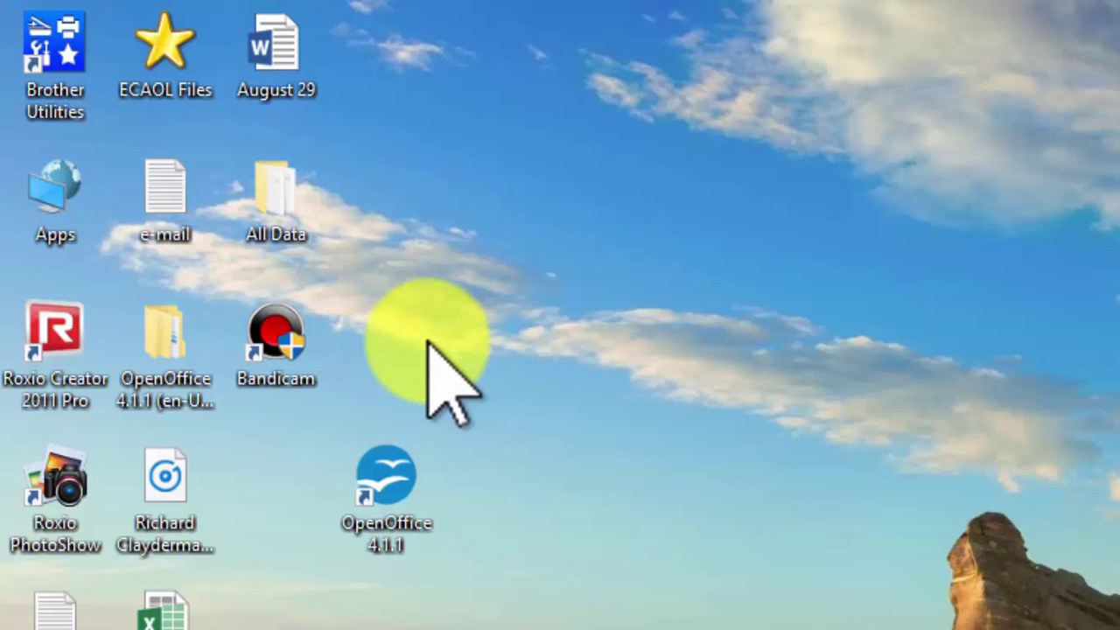
pyautogui.moveTo(383, 479); pyautogui.dragTo(273, 481)
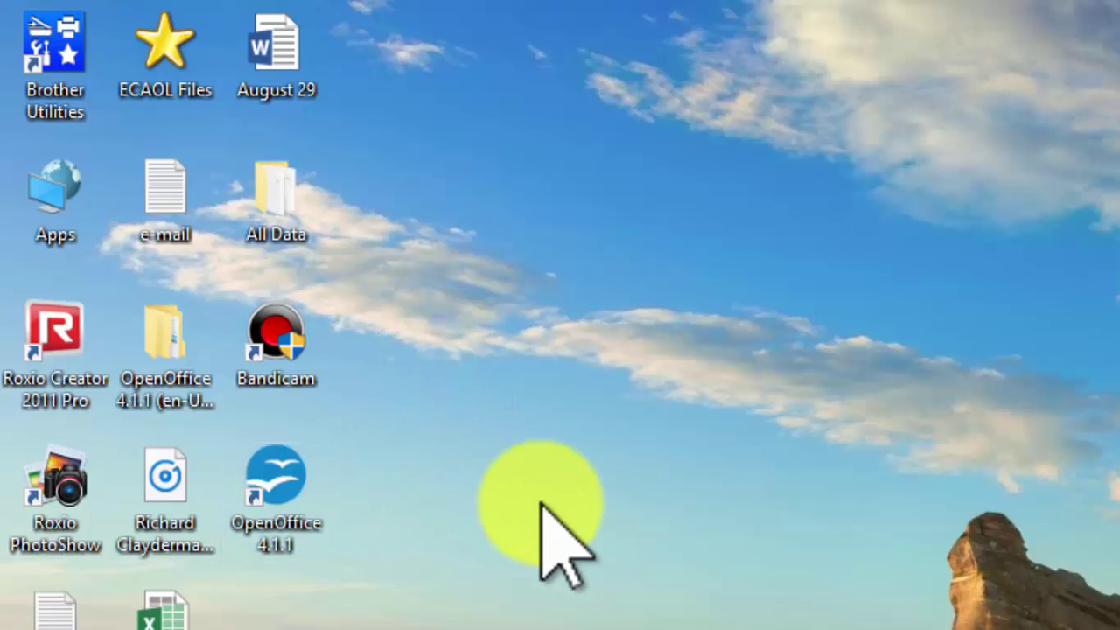
# - Launch OpenOffice 4.1.1 again and create a new spreadsheet
pyautogui.doubleClick(268, 500)
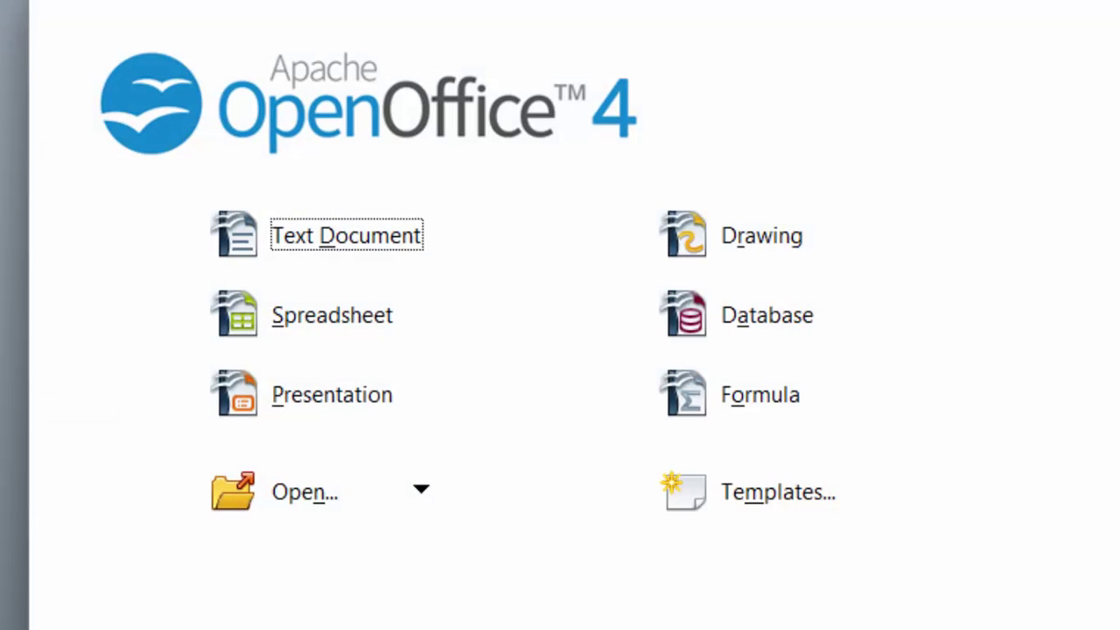
pyautogui.click(342, 331)
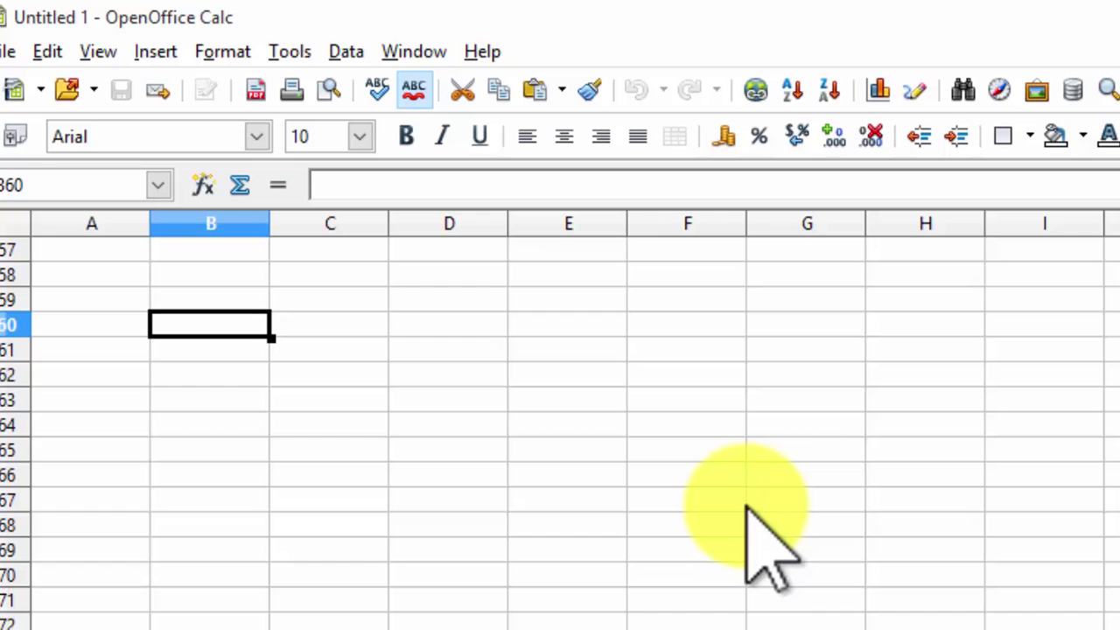
# - Enter the numbers 589, 3256 and 2145 in cells C60 to C62
pyautogui.click(331, 324)
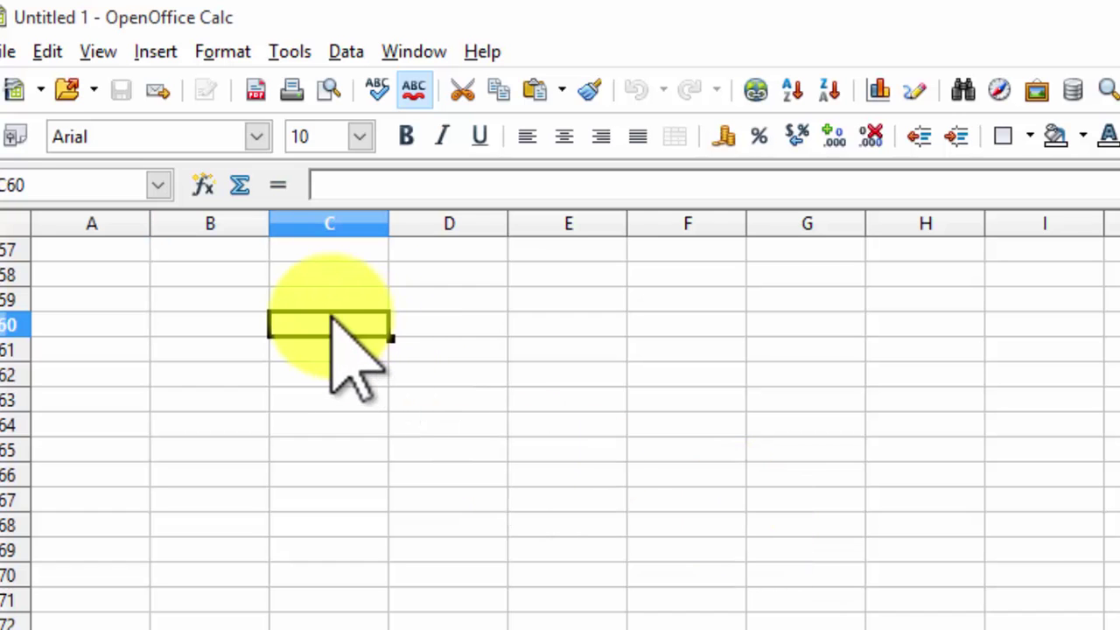
pyautogui.write('589')
pyautogui.press('Return')
pyautogui.write('3256')
pyautogui.press('Return')
pyautogui.write('2145')
pyautogui.press('Return')
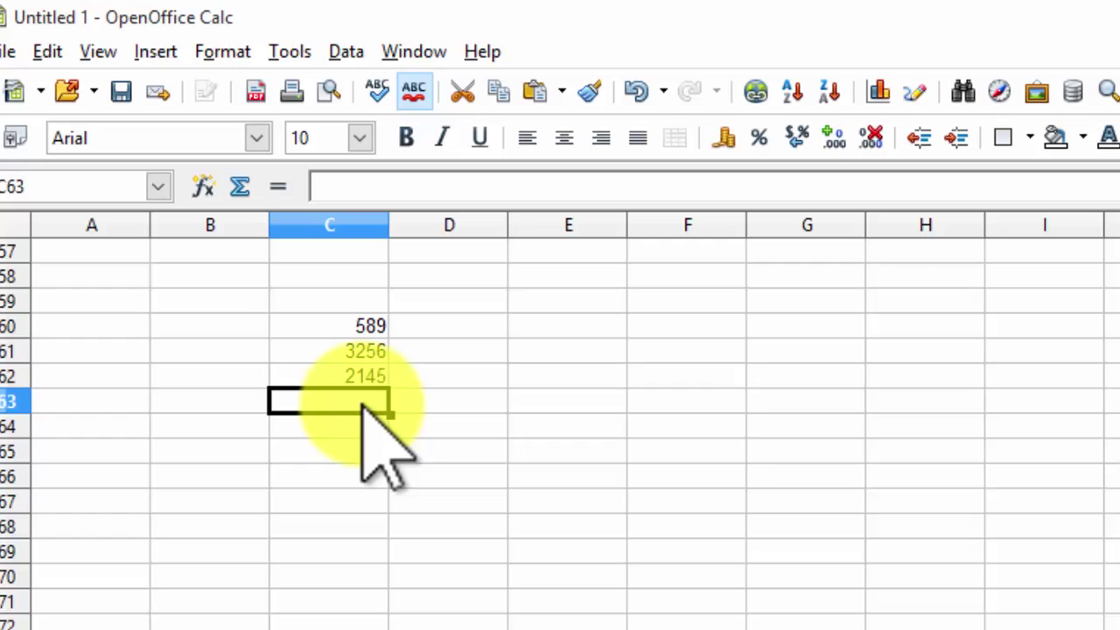
# - Add the formula =SUM(C60:C62) in cell C63 and select the cell to check it
pyautogui.write('=')
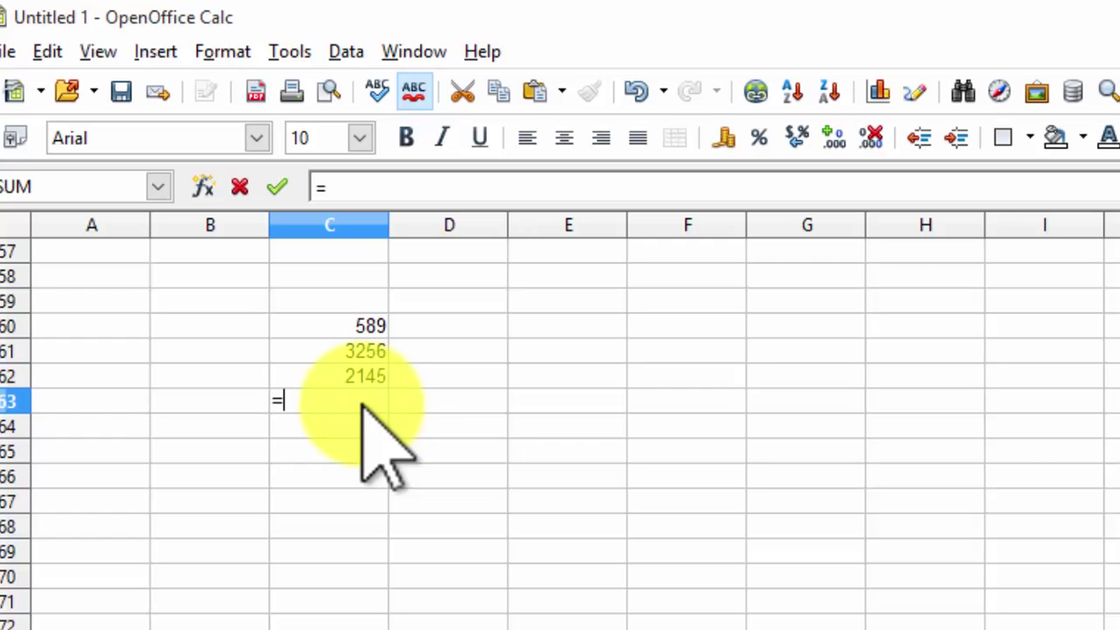
pyautogui.write('sum')
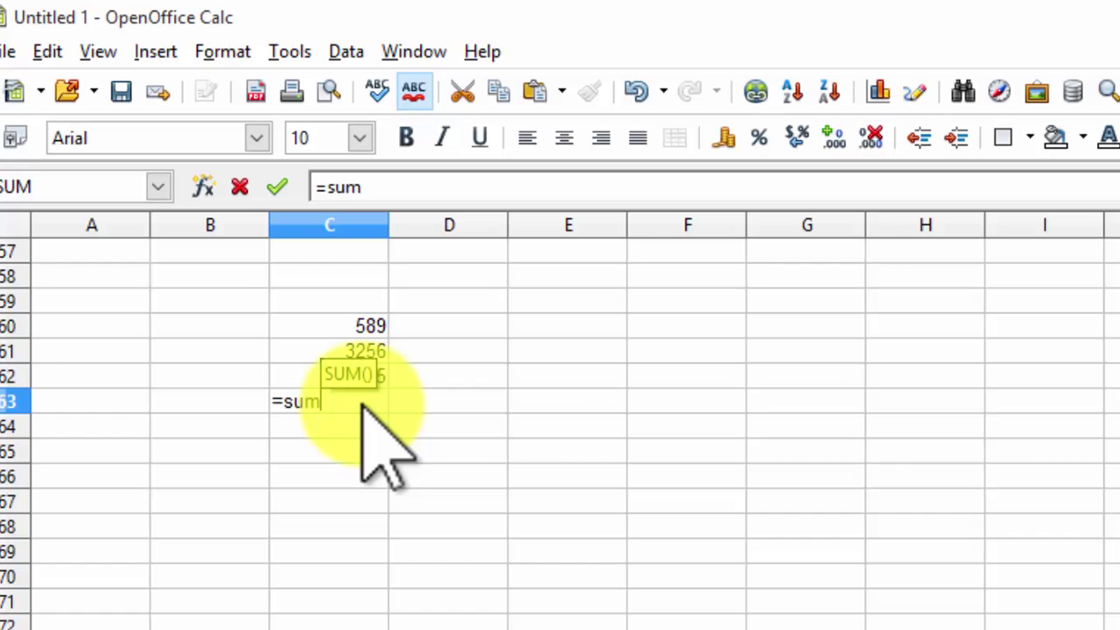
pyautogui.write('(')
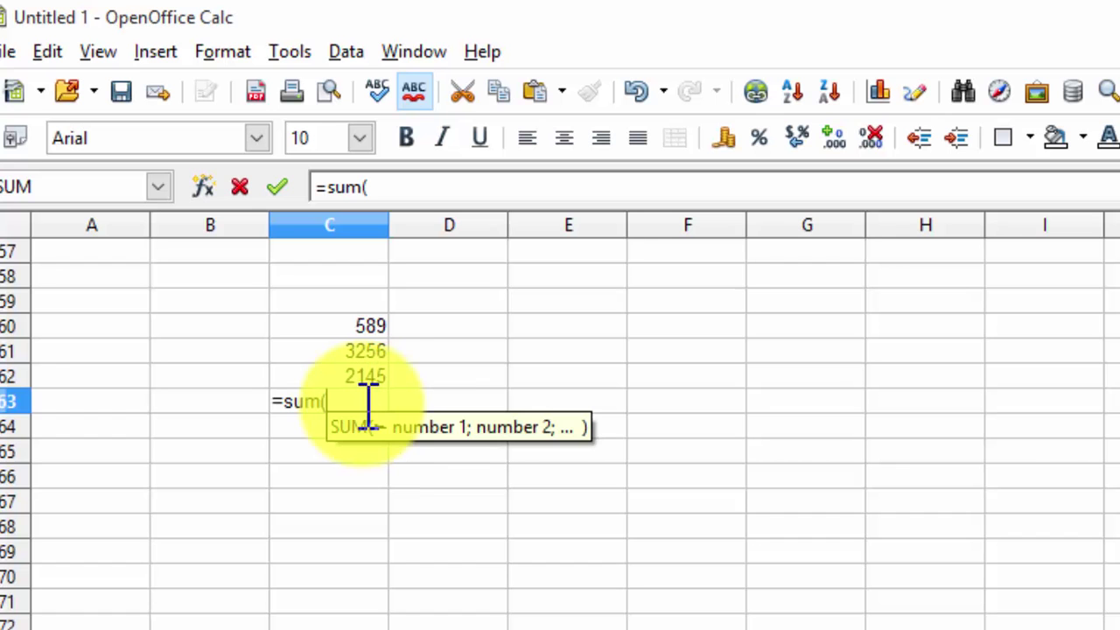
pyautogui.click(366, 323)
pyautogui.moveTo(366, 321); pyautogui.dragTo(375, 391)
pyautogui.write(')')
pyautogui.press('Return')
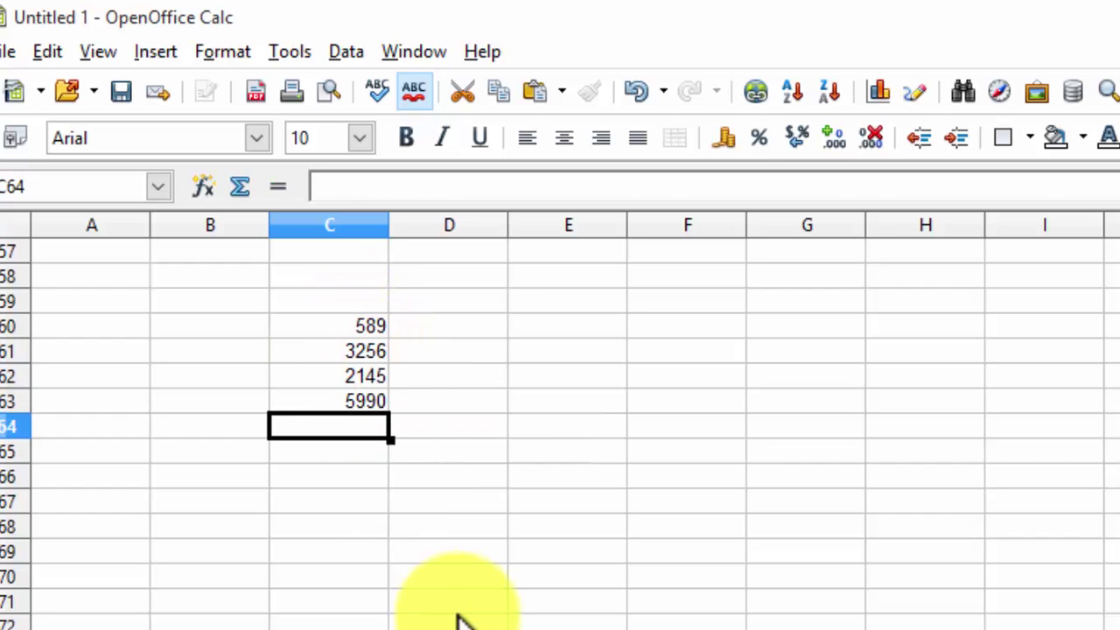
pyautogui.click(371, 403)
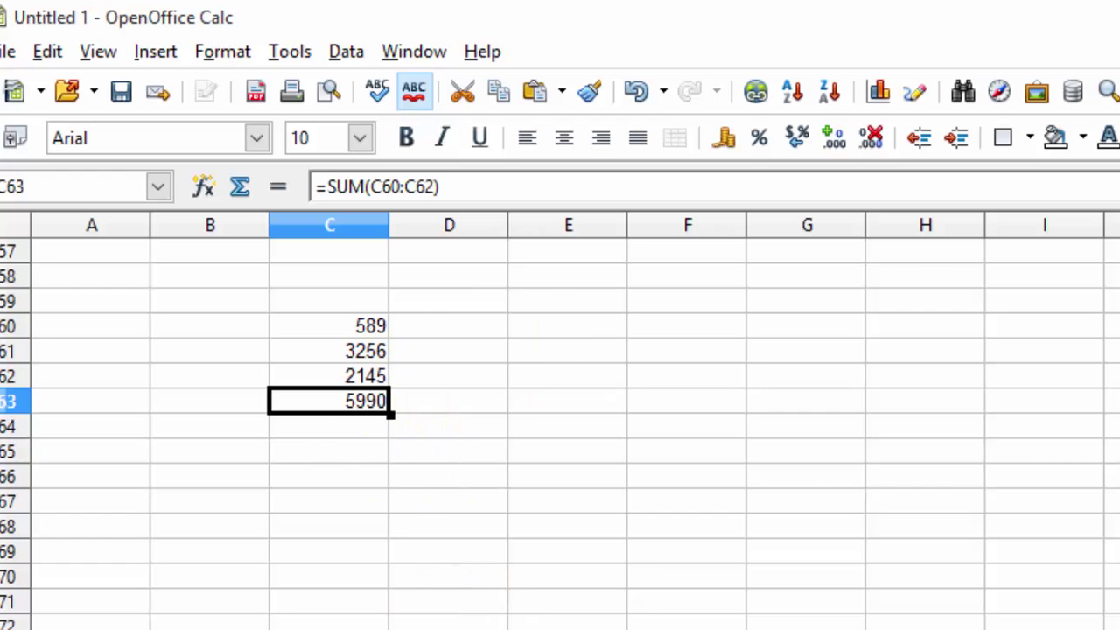
# - Close the Calc spreadsheet without saving it and return to the desktop
pyautogui.hotkey('ctrl', 'w')
pyautogui.click(969, 548)
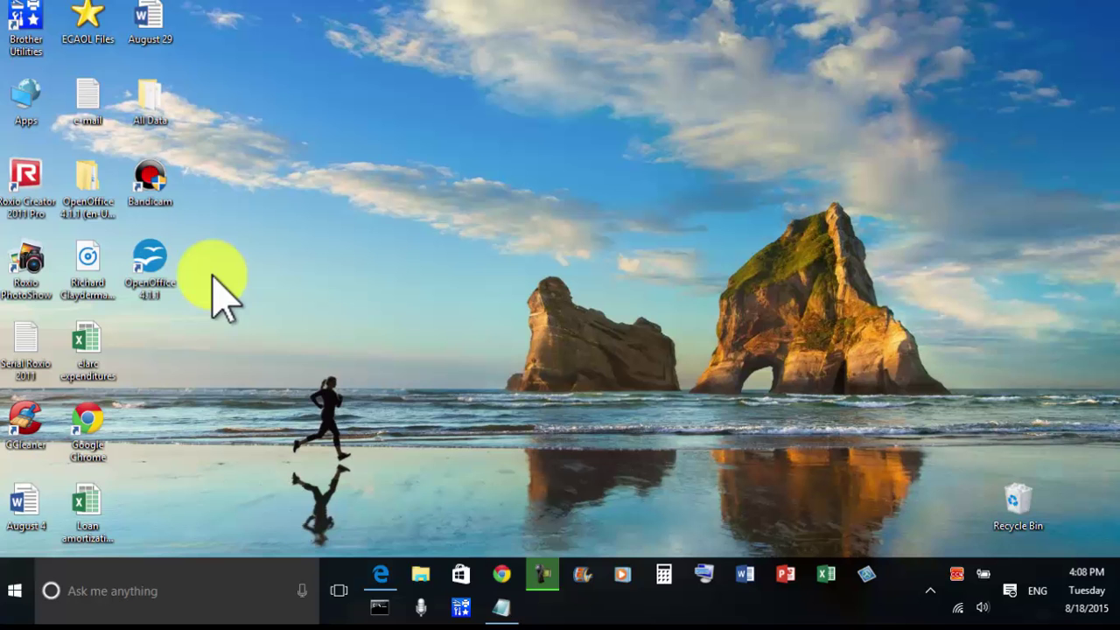
# - Switch to the Edge browser, review the OpenOffice home page and the SourceForge download page, and minimize the browser
pyautogui.click(380, 576)
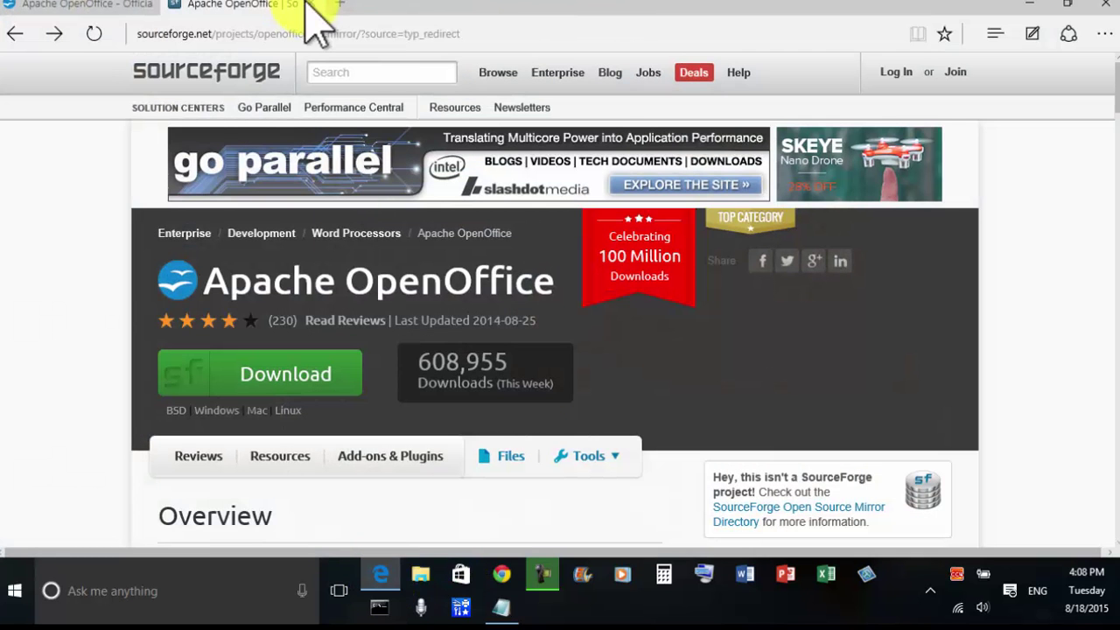
pyautogui.click(109, 7)
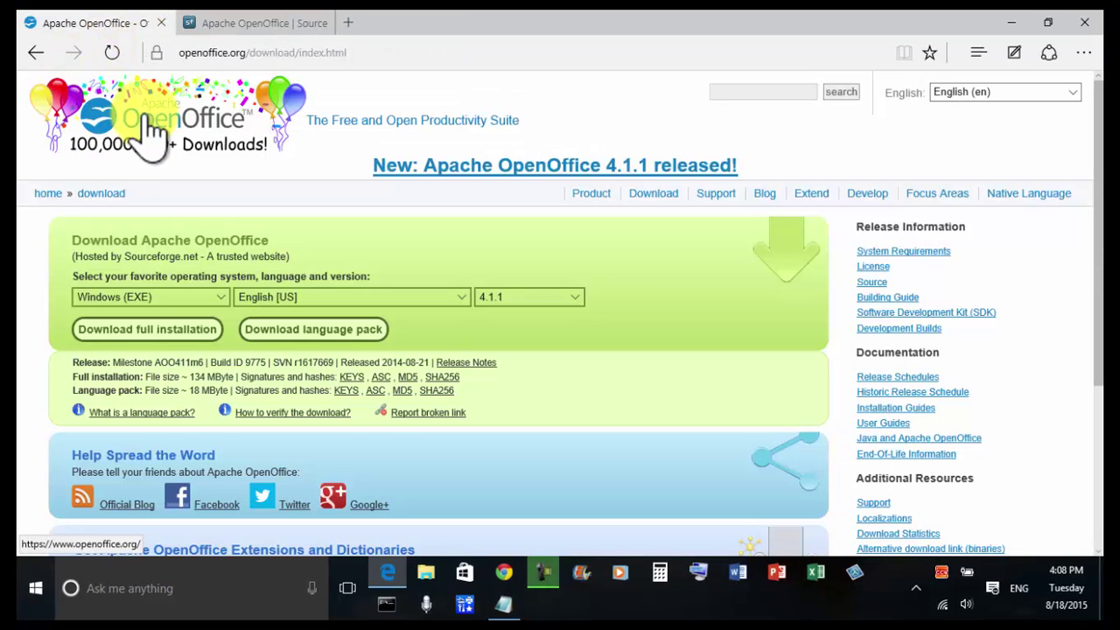
pyautogui.click(36, 52)
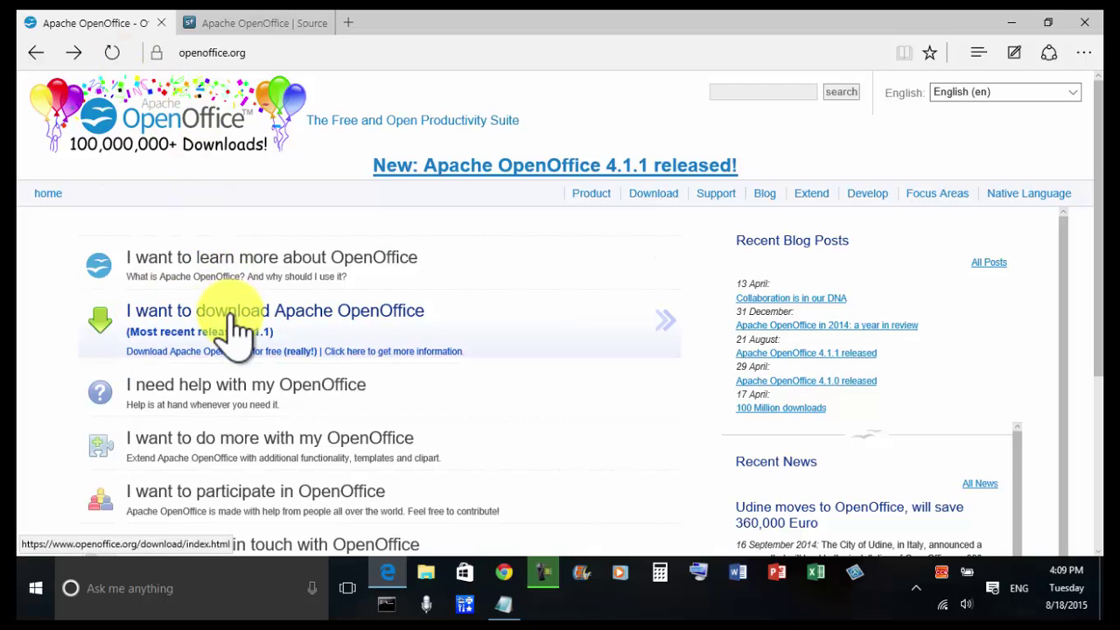
pyautogui.click(247, 25)
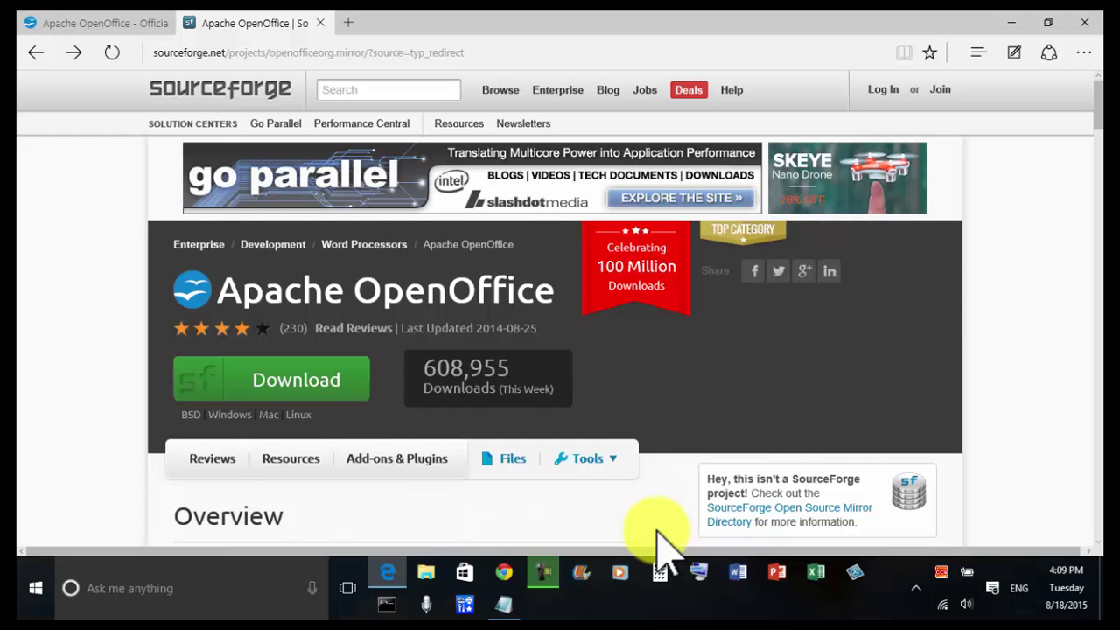
pyautogui.click(1013, 24)
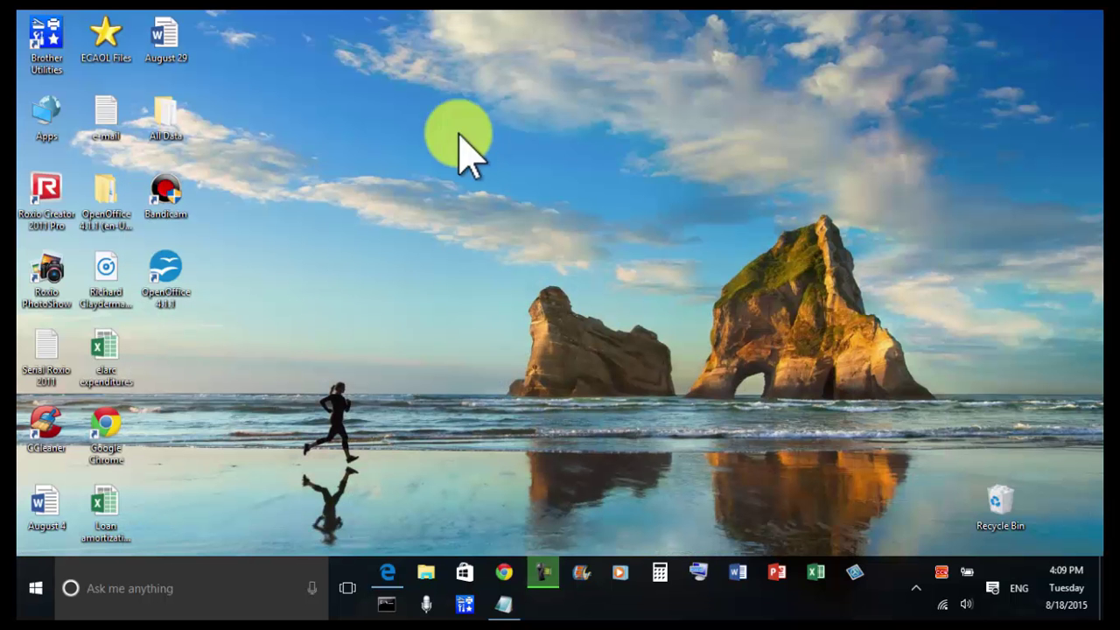